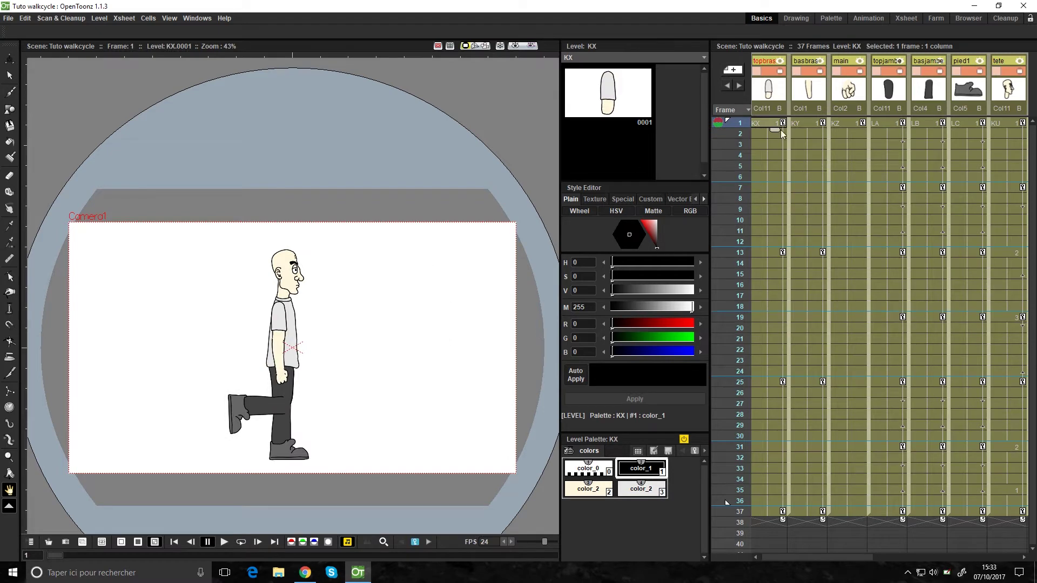
Step: Render the walk cycle as a PNG sequence covering frames 1 to 36
drag(789, 559, 726, 514)
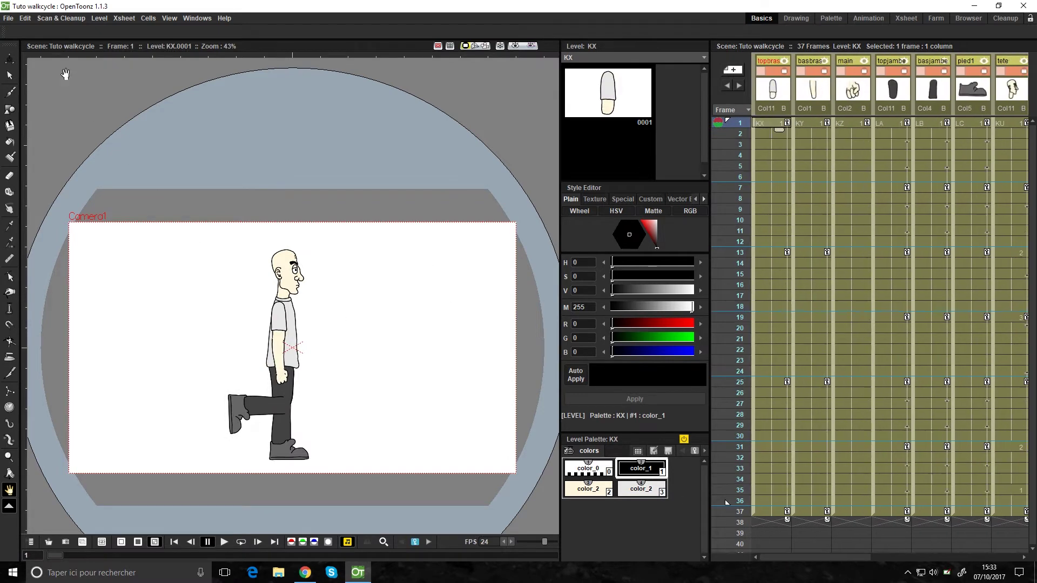
click(8, 17)
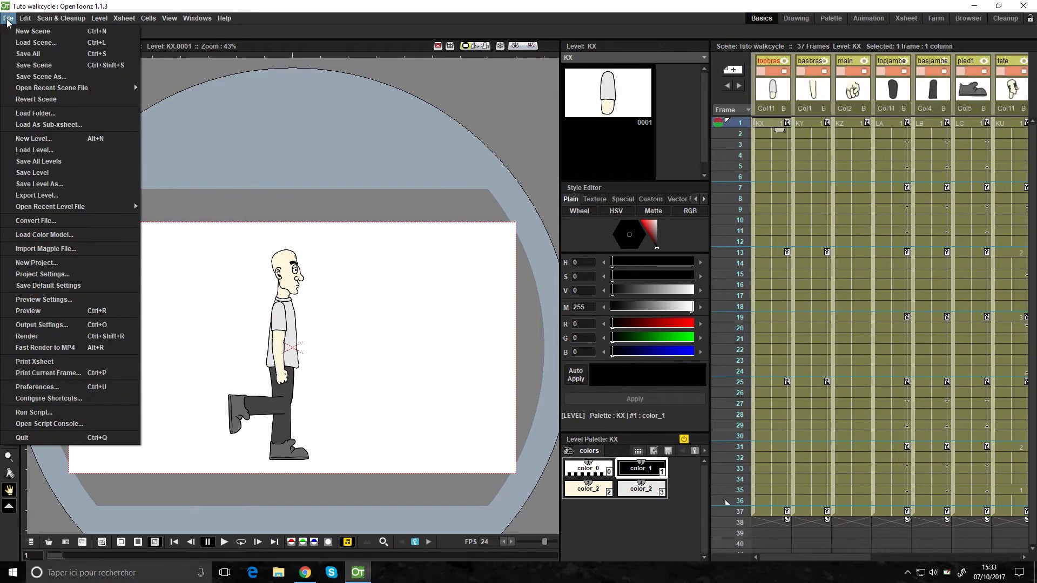
click(49, 325)
click(603, 326)
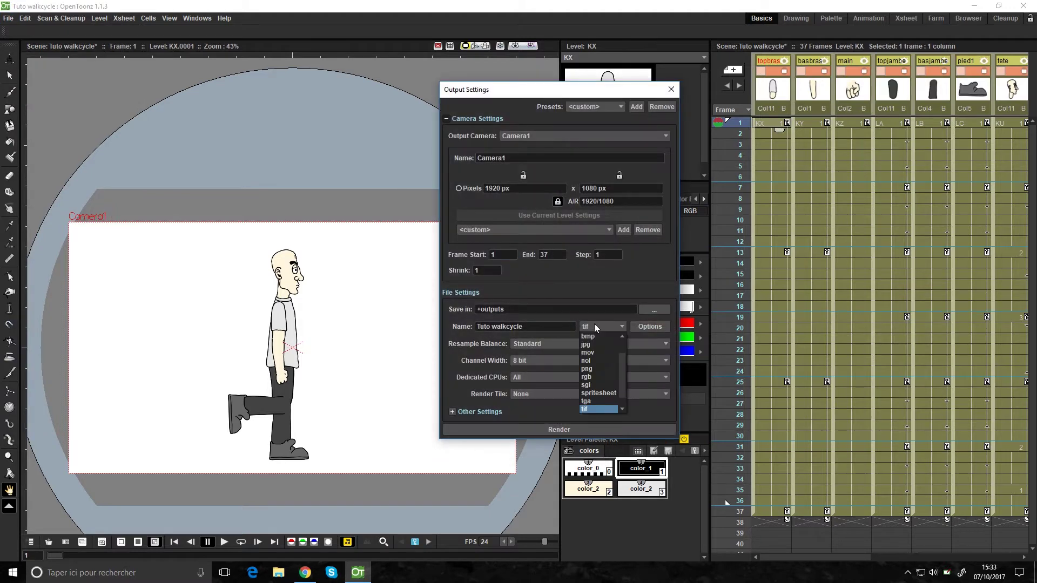
click(590, 373)
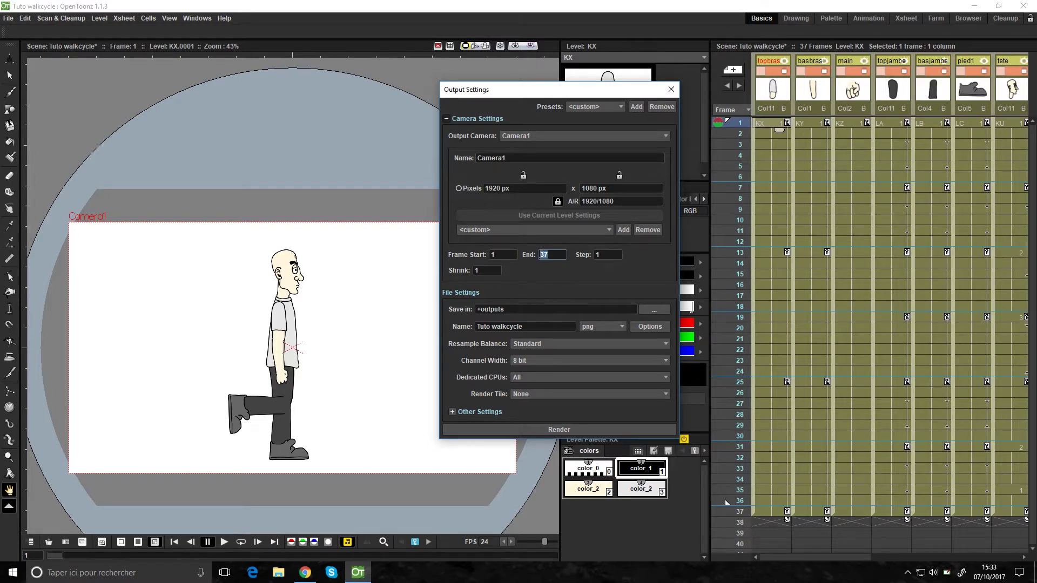
click(547, 430)
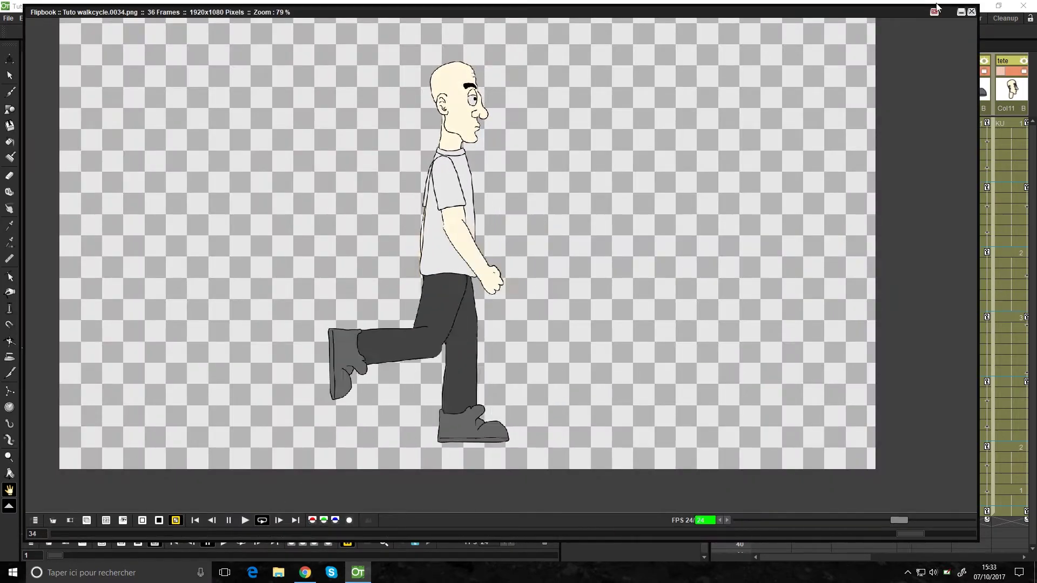
Step: Close the rendered flipbook and create a new scene with the whole camera area in view
click(972, 12)
click(7, 17)
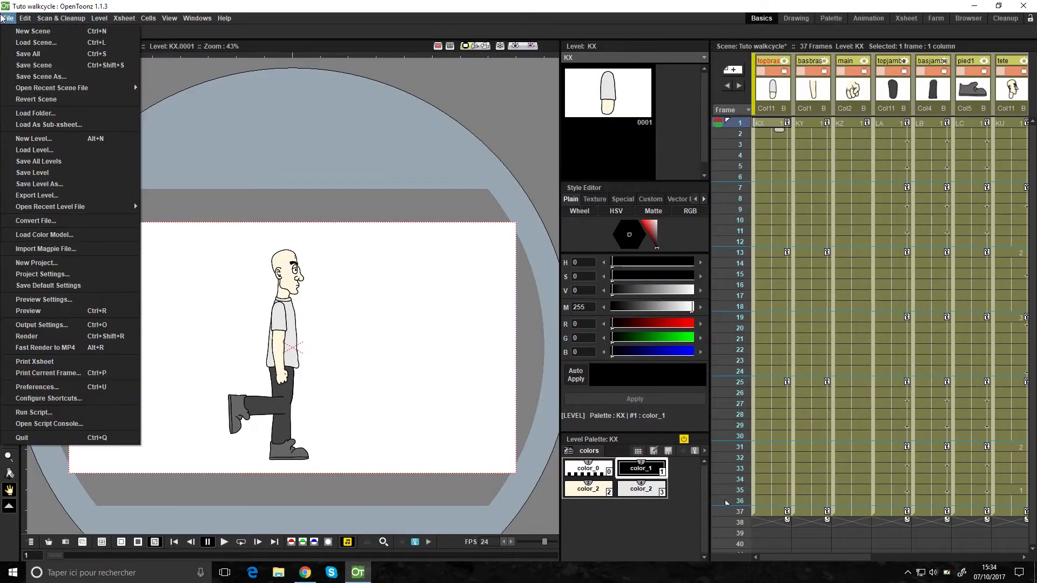
click(26, 31)
click(411, 296)
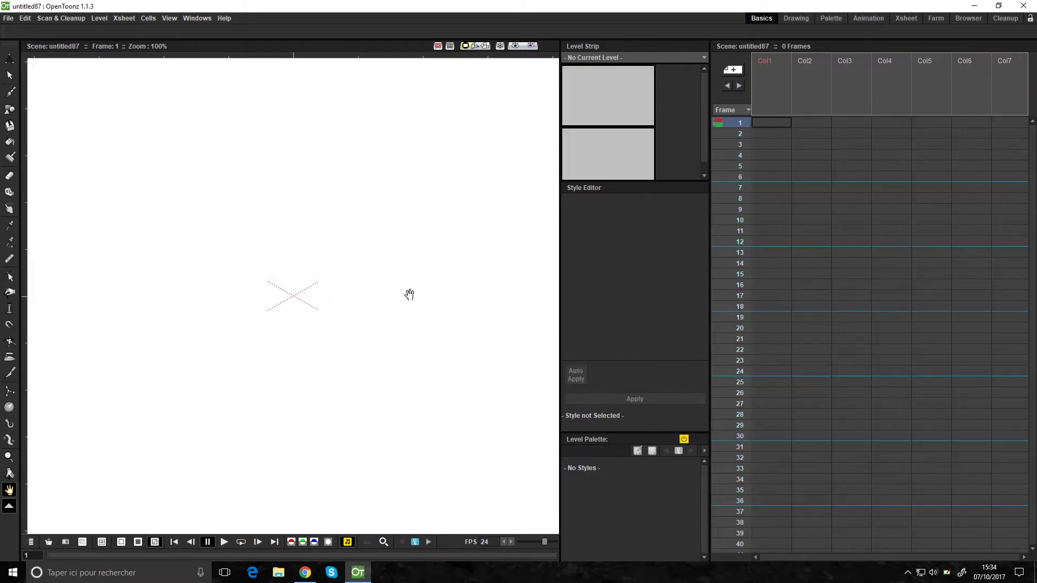
Step: Load the Tuto walkcycle PNG sequence from the outputs folder at frame 1 of the first column and play it through
right_click(769, 126)
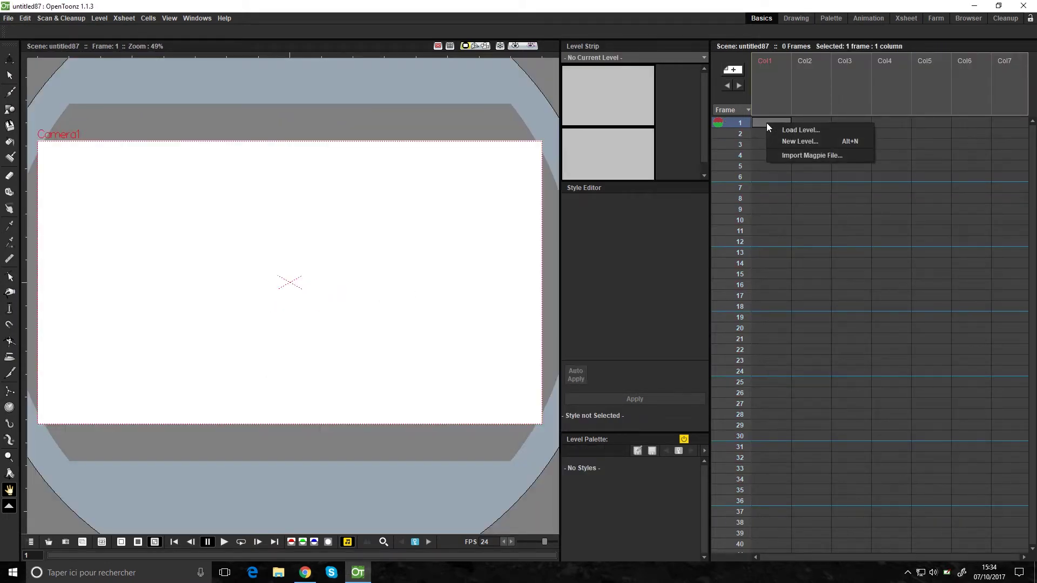
click(792, 131)
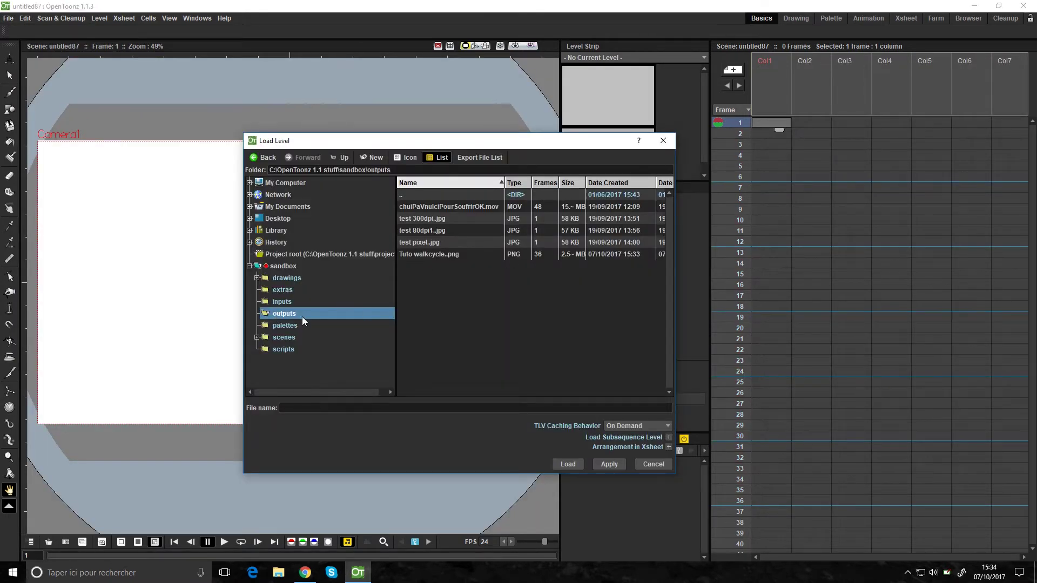
click(540, 254)
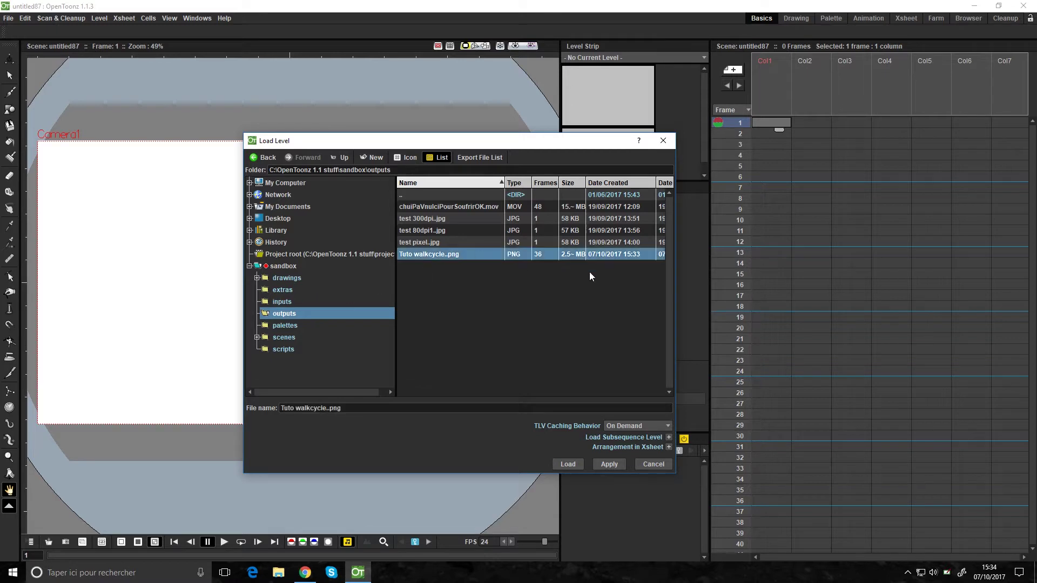
click(568, 464)
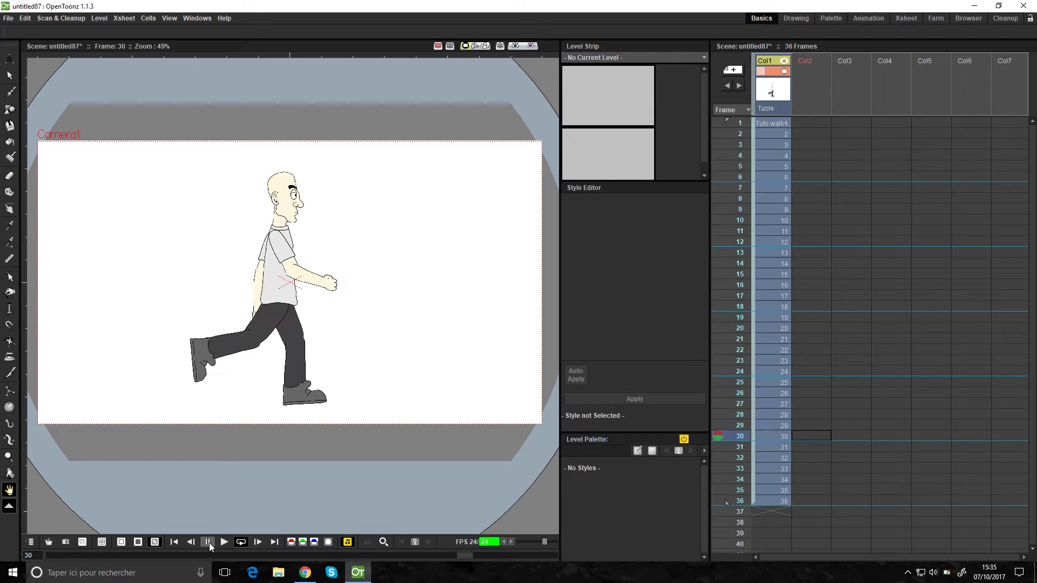
click(208, 542)
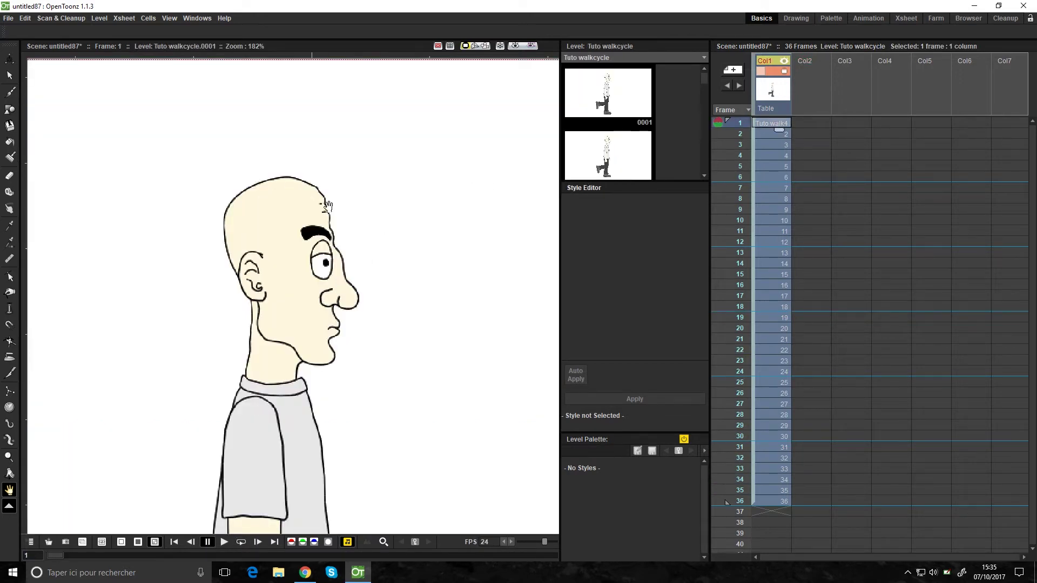
Step: Place a hook at the heel of the planted shoe in frame 1 with the Hook tool
scroll(328, 205, up, 6)
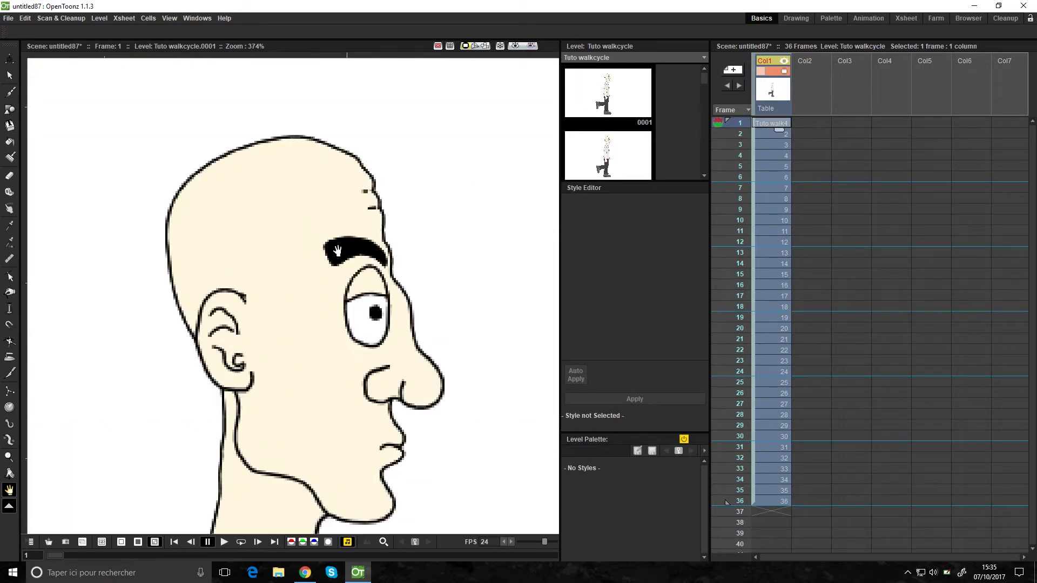
key(alt+9)
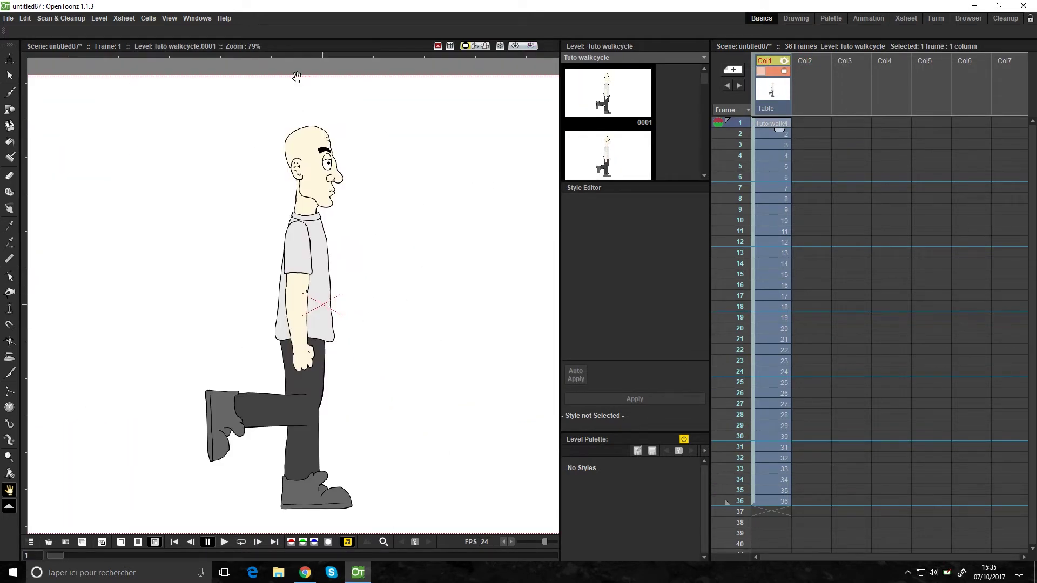
drag(255, 405, 252, 368)
scroll(333, 346, down, 2)
drag(341, 414, 382, 349)
scroll(382, 350, up, 6)
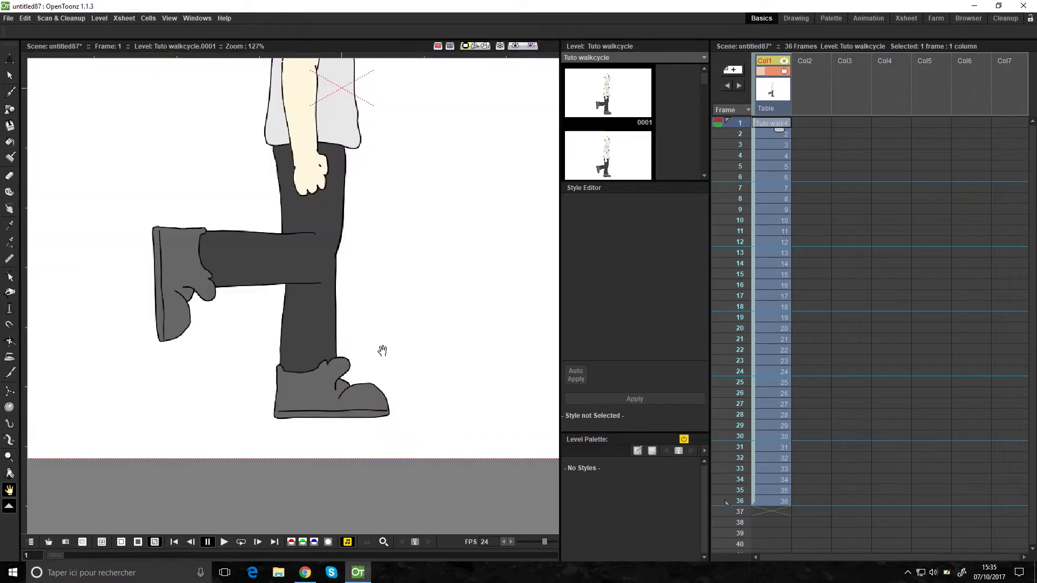
scroll(346, 388, up, 5)
scroll(339, 391, up, 1)
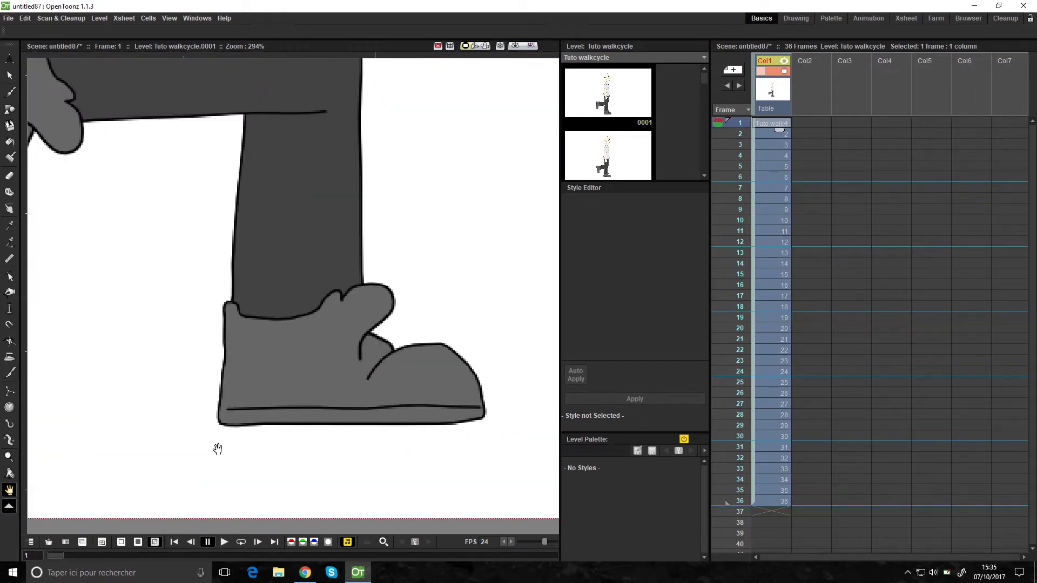
drag(324, 430, 345, 387)
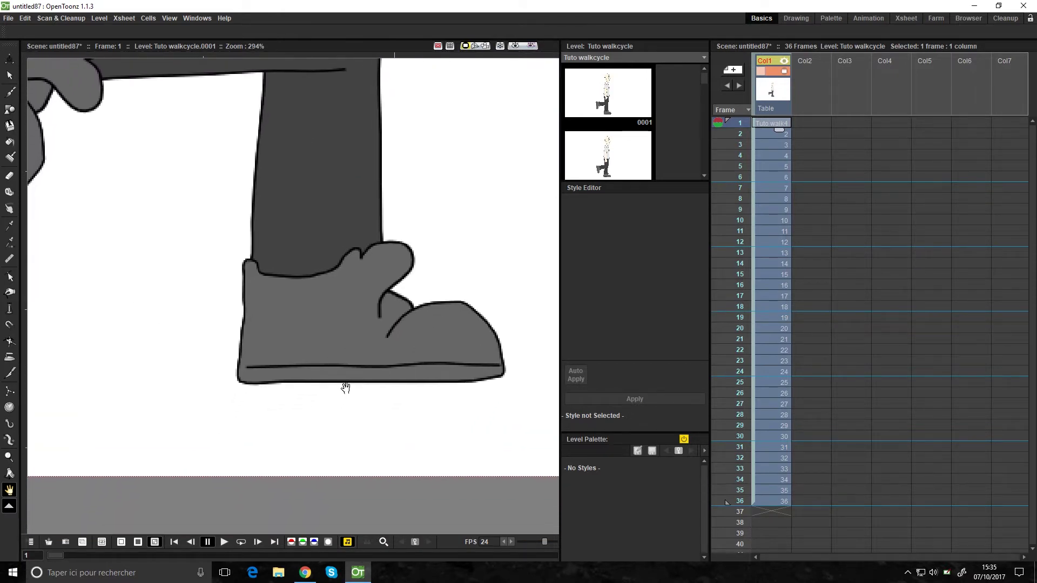
click(9, 425)
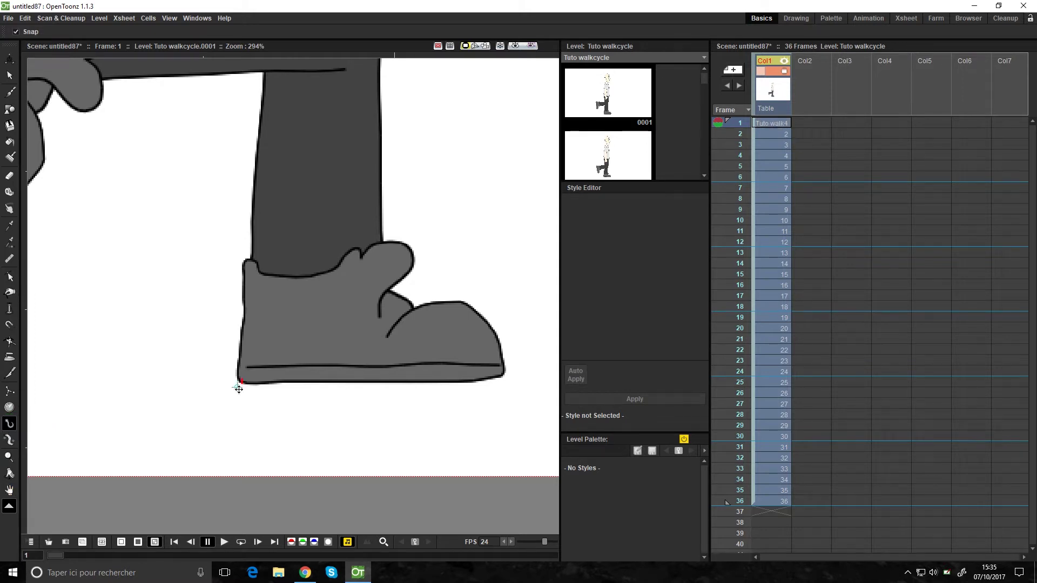
scroll(238, 389, up, 4)
scroll(238, 330, down, 5)
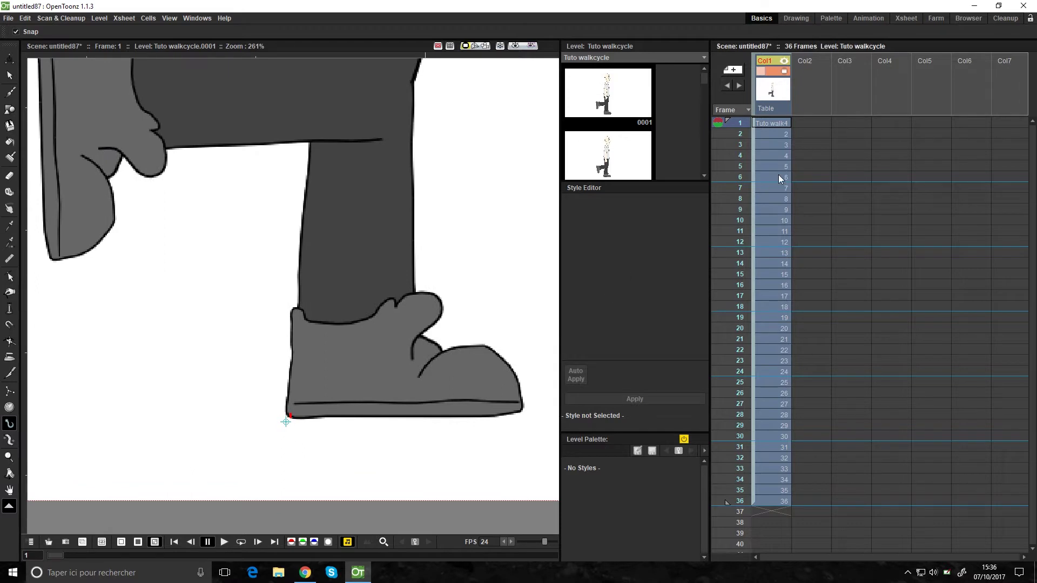
Step: Shift the hook horizontally to follow the planted shoe's heel in frames 2 to 6, keeping it at ground height
click(767, 136)
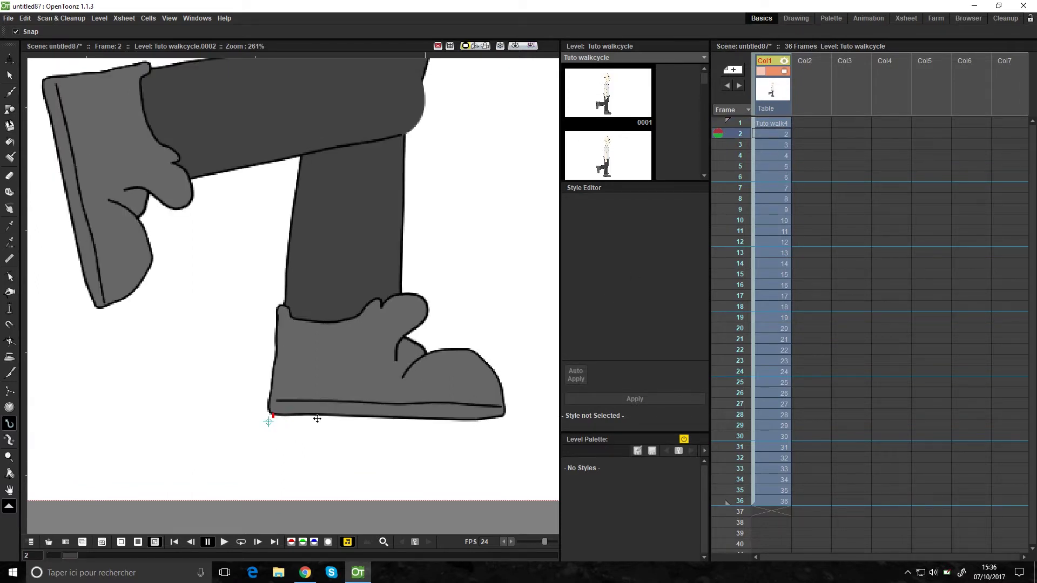
key(.)
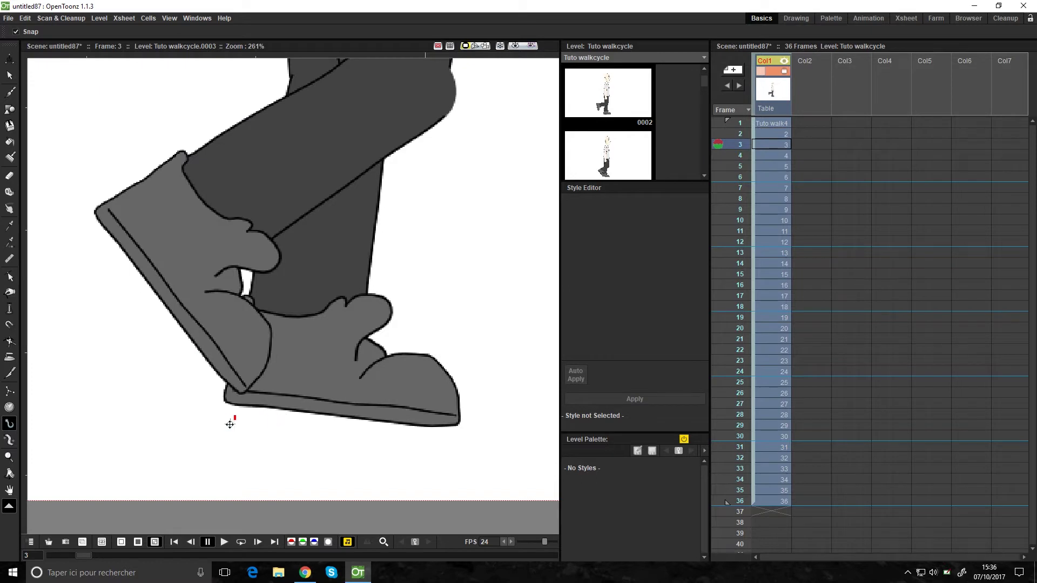
drag(229, 424, 223, 424)
key(.)
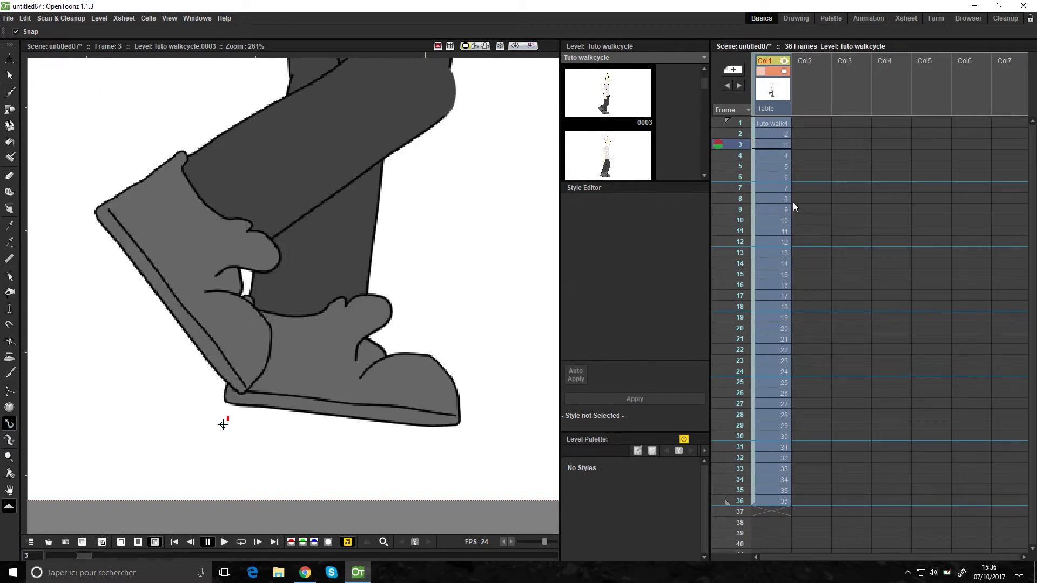
click(777, 156)
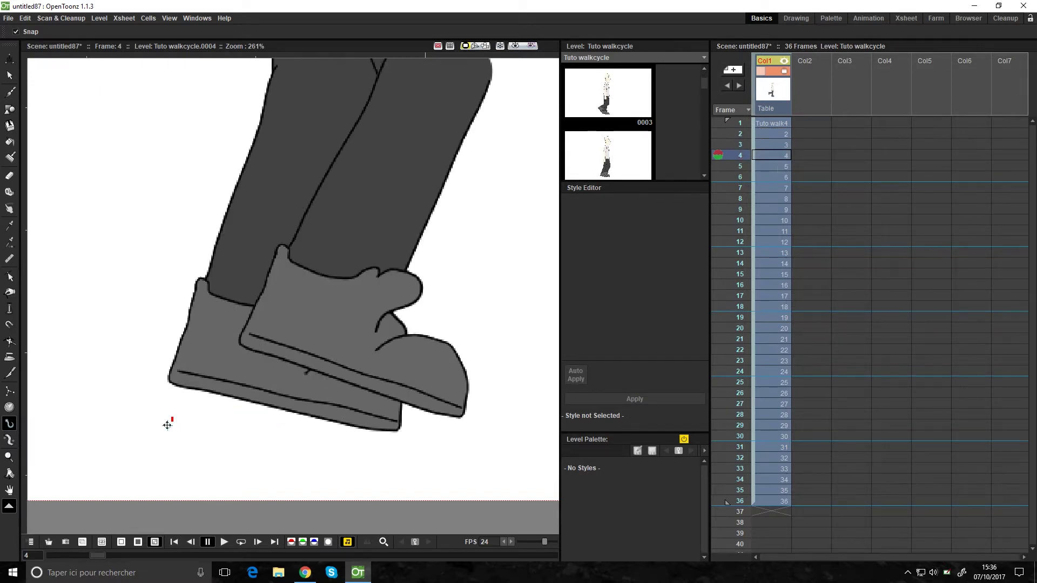
key(.)
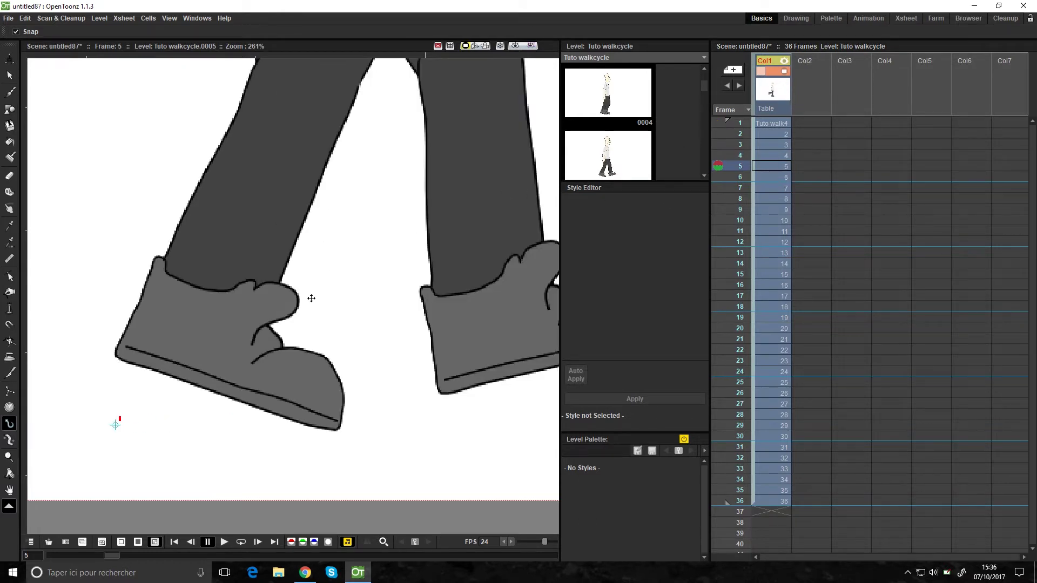
key(.)
drag(115, 425, 302, 417)
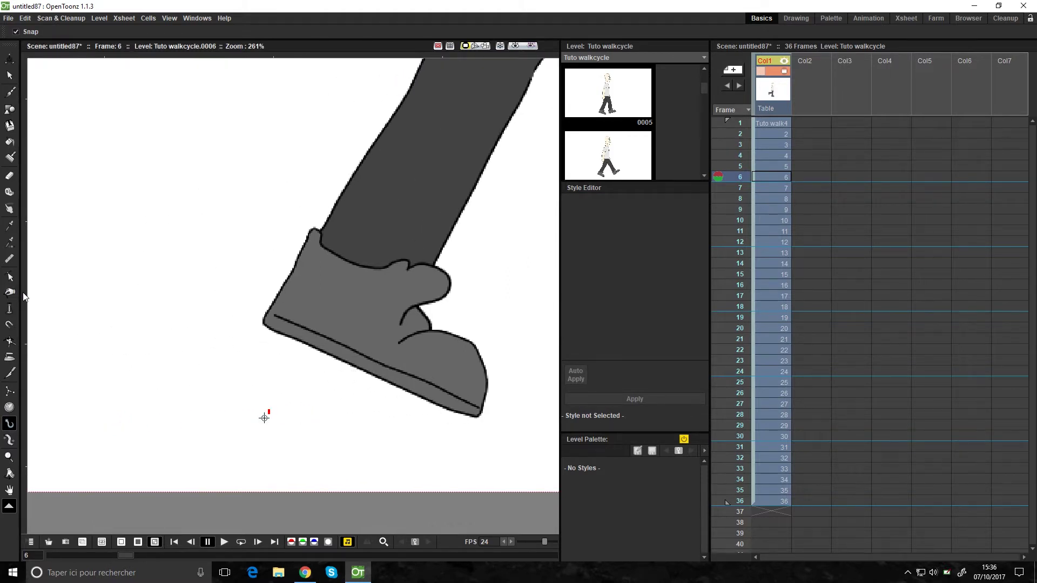
Step: Add a horizontal guide at the hook's ground height and a vertical guide for lining it up with the heel
drag(23, 293, 51, 293)
drag(158, 293, 254, 418)
drag(193, 55, 264, 97)
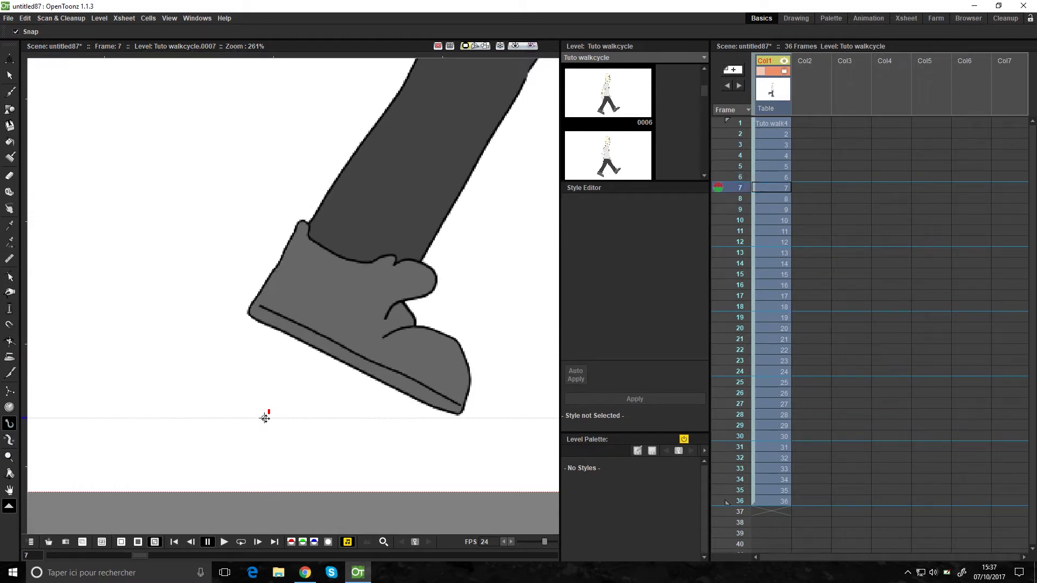
Step: Slide the hook along the horizontal guide to stay directly below the rear shoe's heel from frame 7 to frame 12
key(Down)
drag(242, 418, 201, 420)
key(Down)
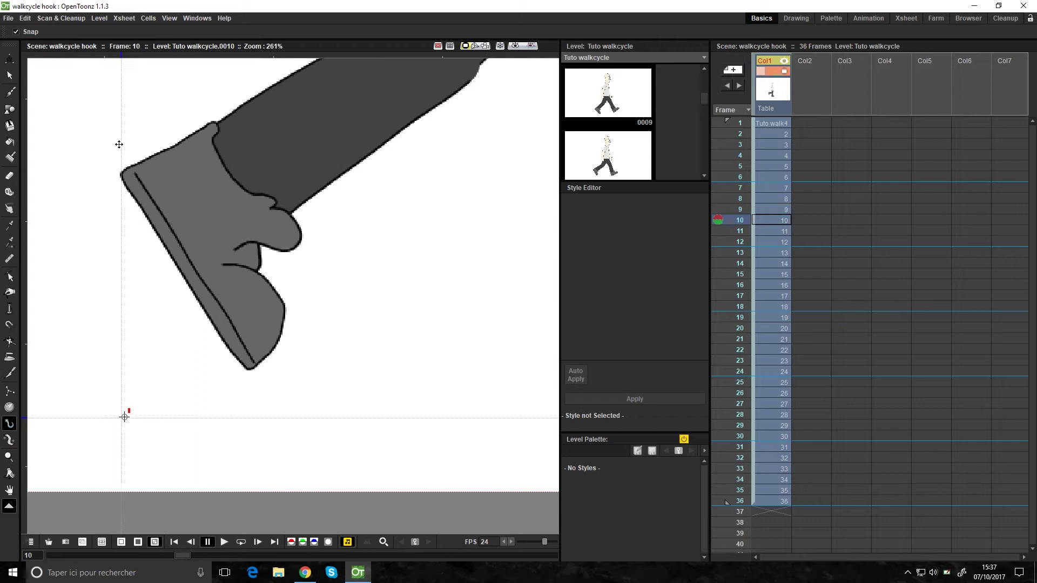
key(Down)
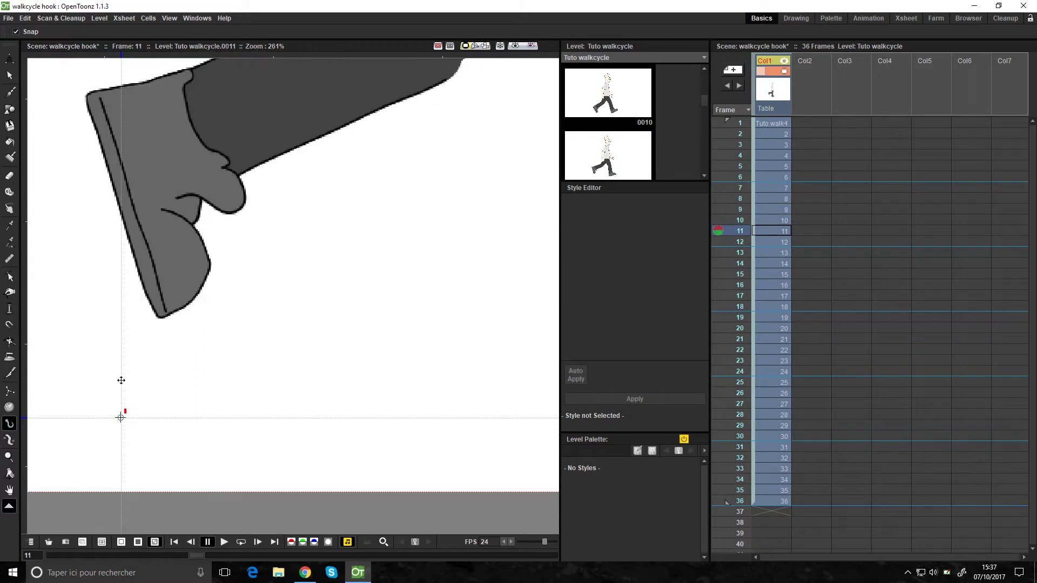
drag(120, 415, 97, 417)
key(Down)
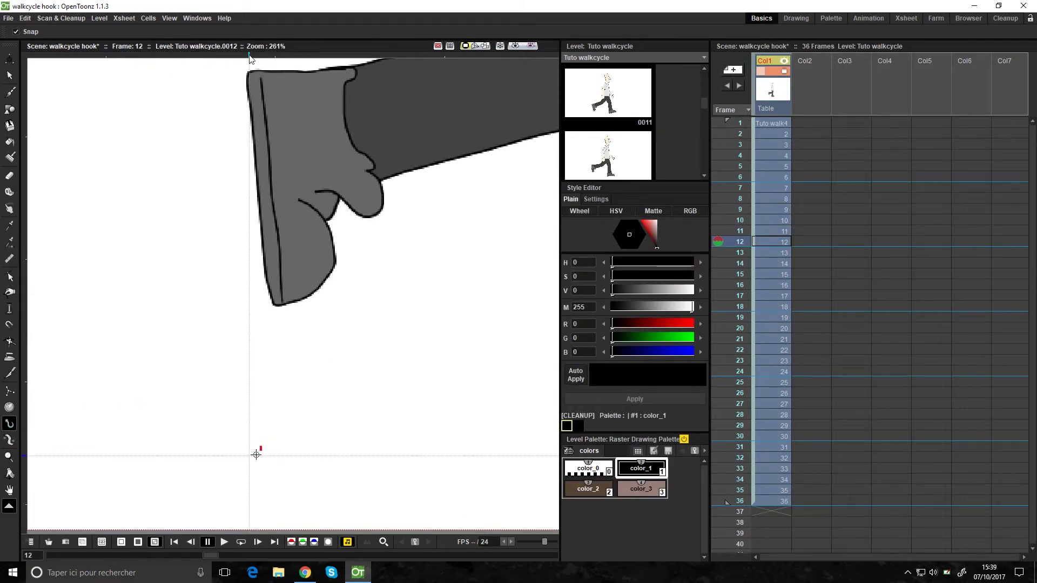
Step: Split the hook in frame 13, moving its second point along the horizontal guide to below the front shoe's heel
key(Down)
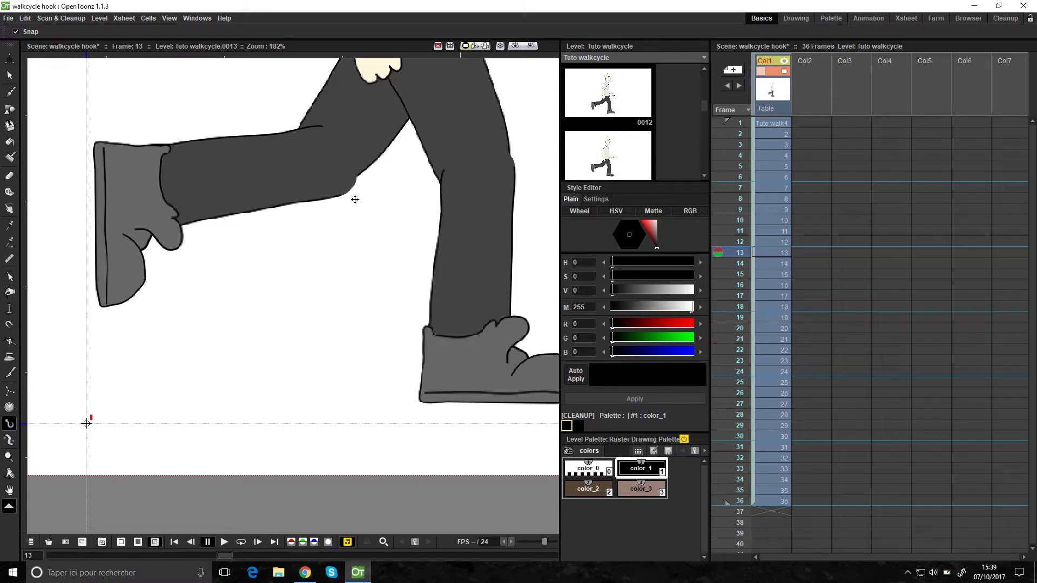
drag(462, 378, 435, 376)
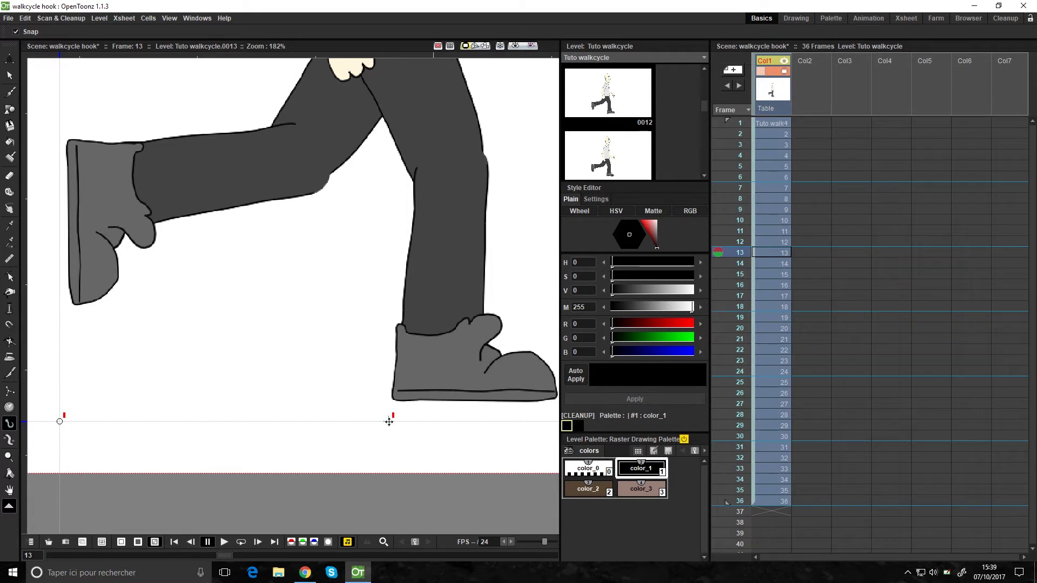
scroll(389, 420, up, 4)
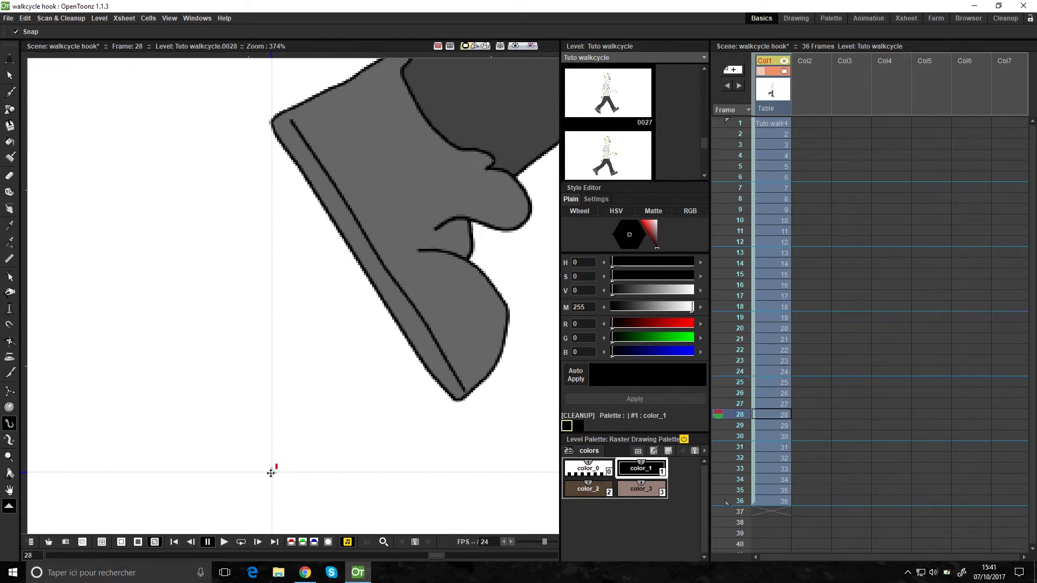
Step: Split the hook in frame 31, moving its second point along the horizontal guide to below the front shoe's heel
scroll(291, 457, down, 3)
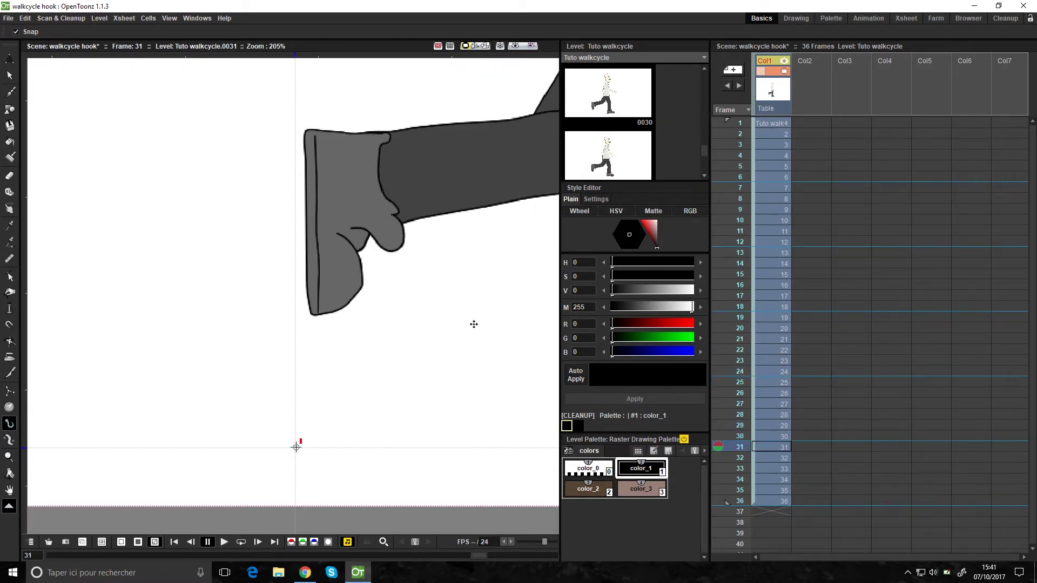
drag(390, 297, 263, 298)
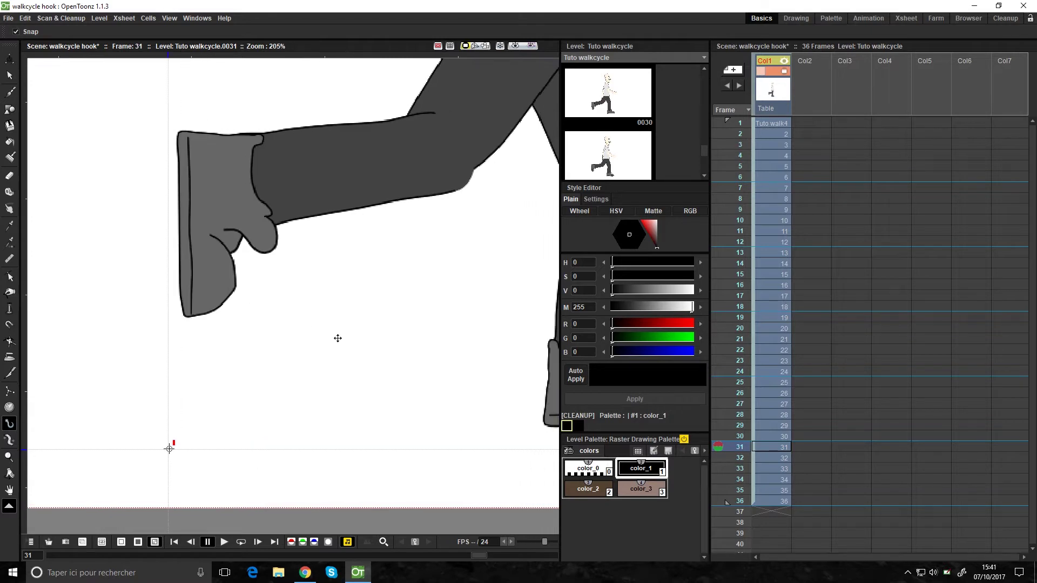
drag(337, 339, 244, 332)
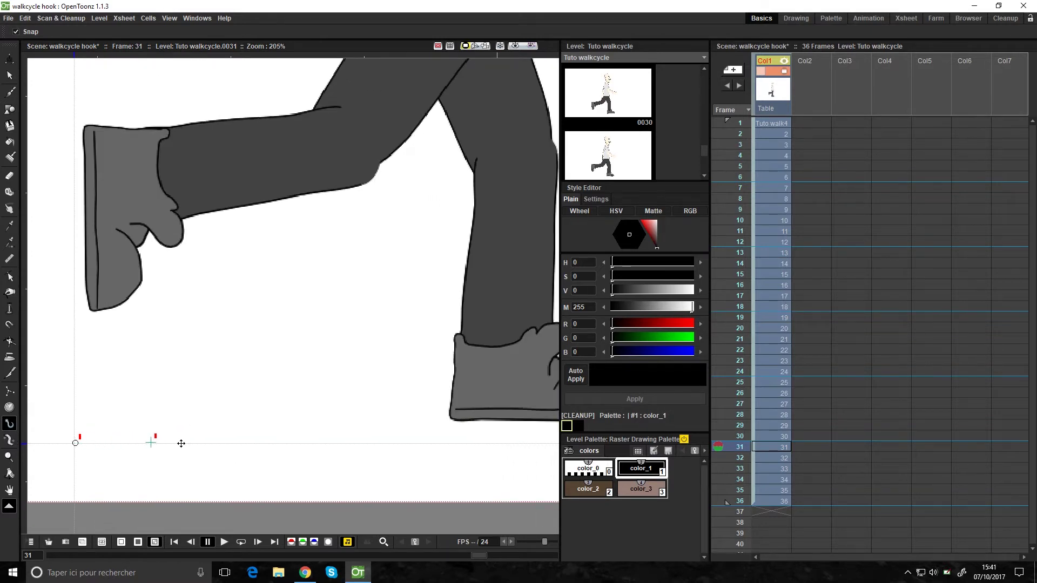
drag(180, 444, 449, 440)
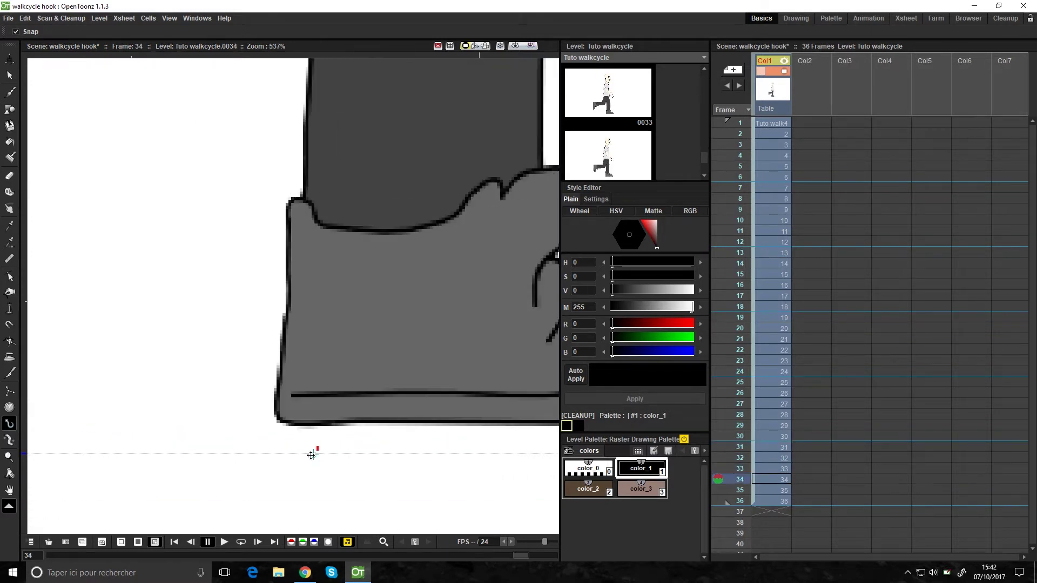
Step: Keep the hook below the planted shoe's heel through the last drawing, frame 36, and bring the whole character into view
key(period)
key(period)
key(period)
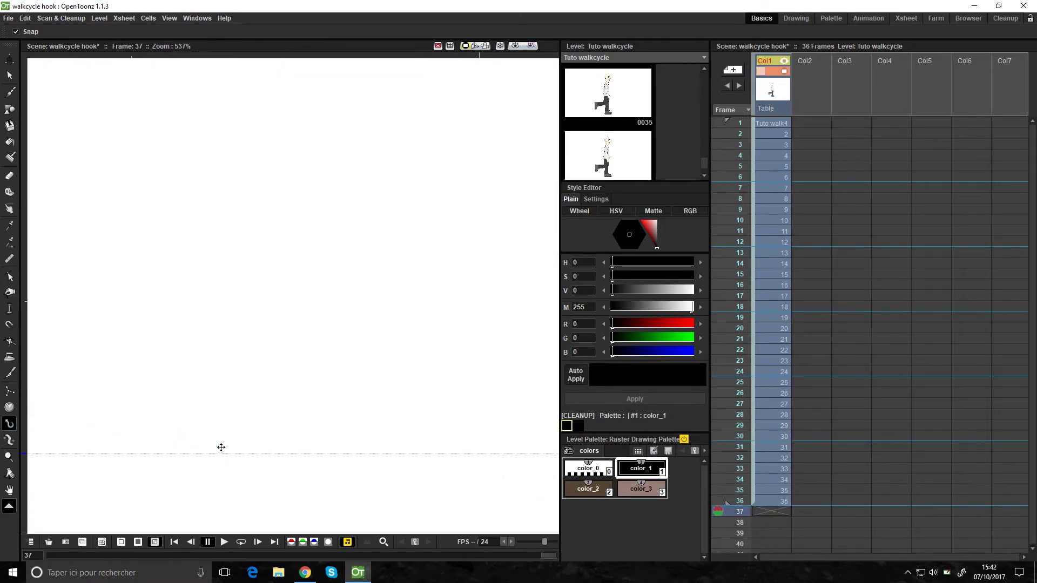
key(comma)
scroll(259, 380, down, 10)
drag(278, 378, 316, 487)
scroll(316, 484, down, 6)
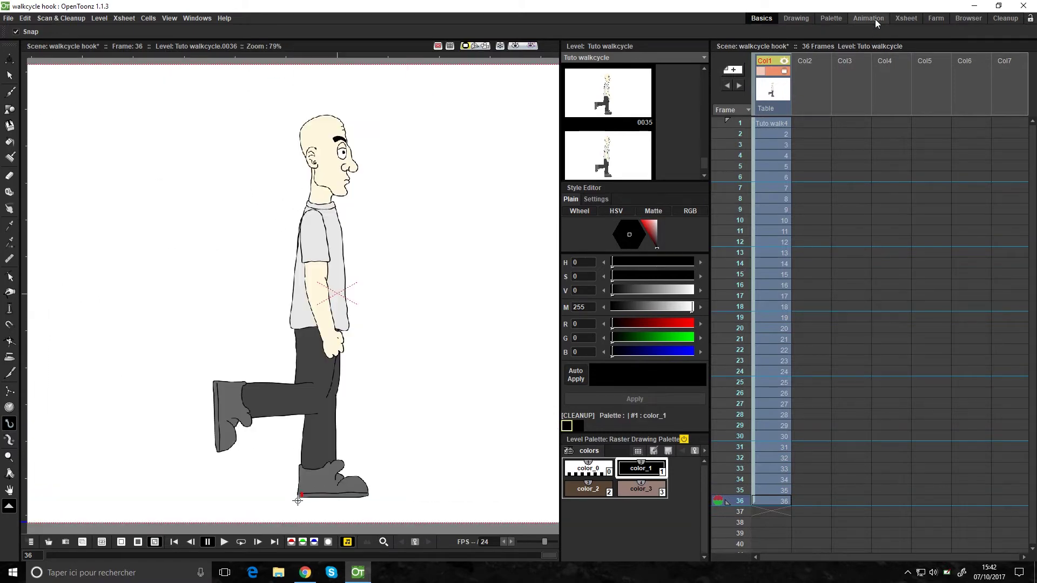
Step: Display the stage schematic's link ports as letters in the Animation workspace
click(872, 19)
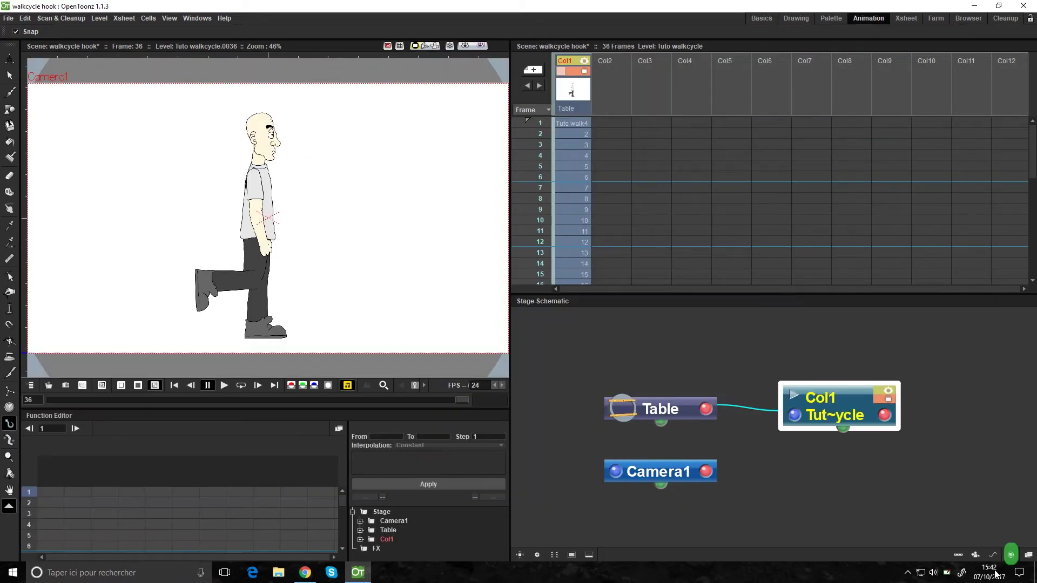
click(1010, 557)
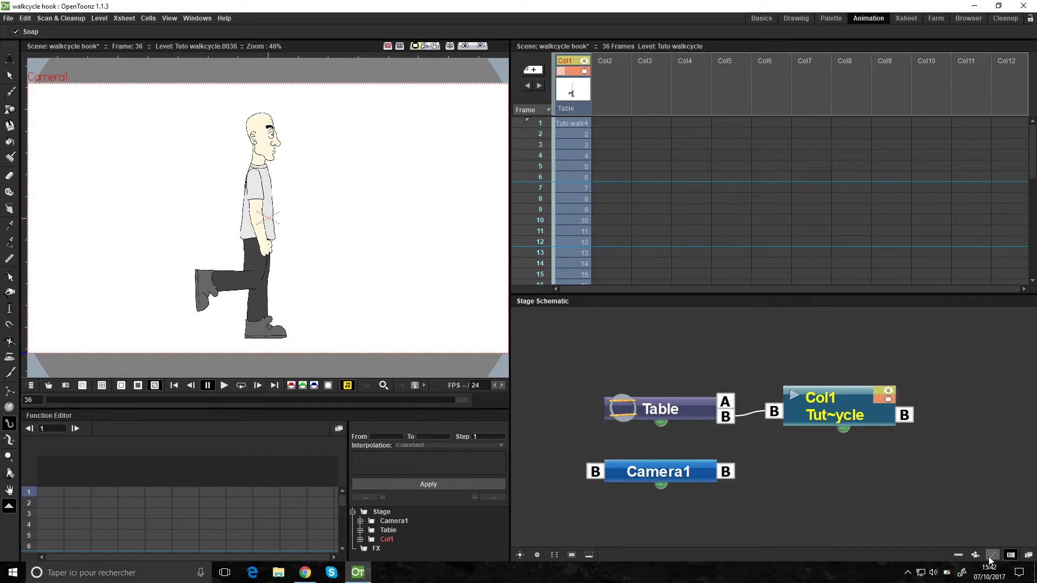
scroll(737, 468, up, 4)
scroll(861, 413, down, 1)
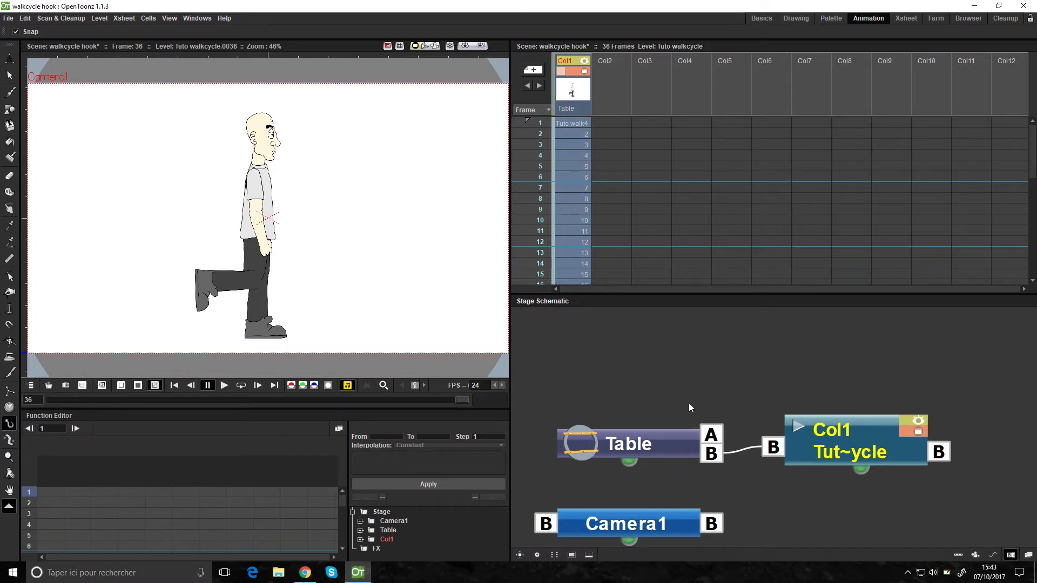
Step: Save the scene and switch Col1's input port on the Table link to hook 1
key(ctrl+s)
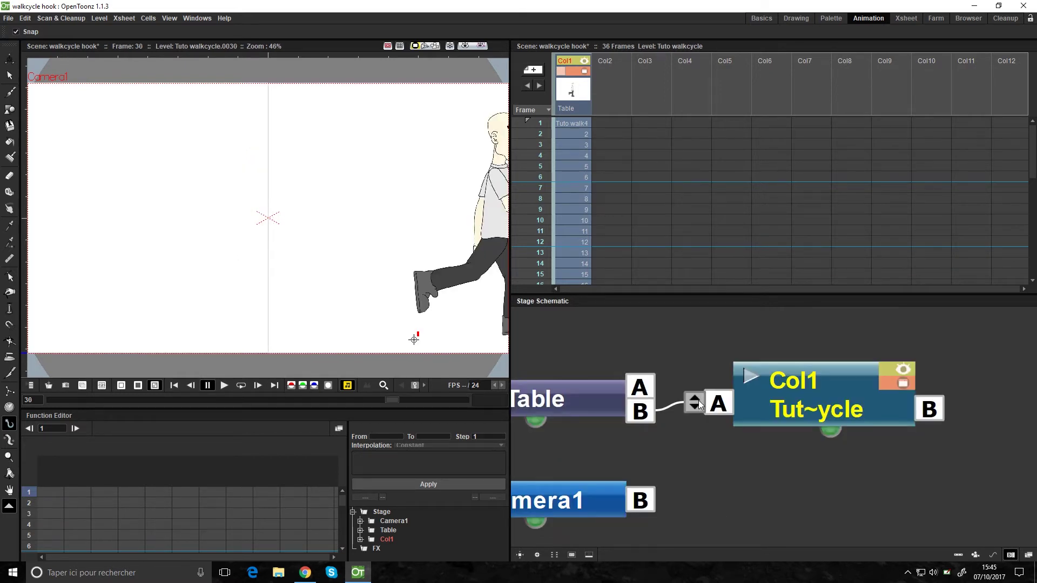
click(697, 399)
key(minus)
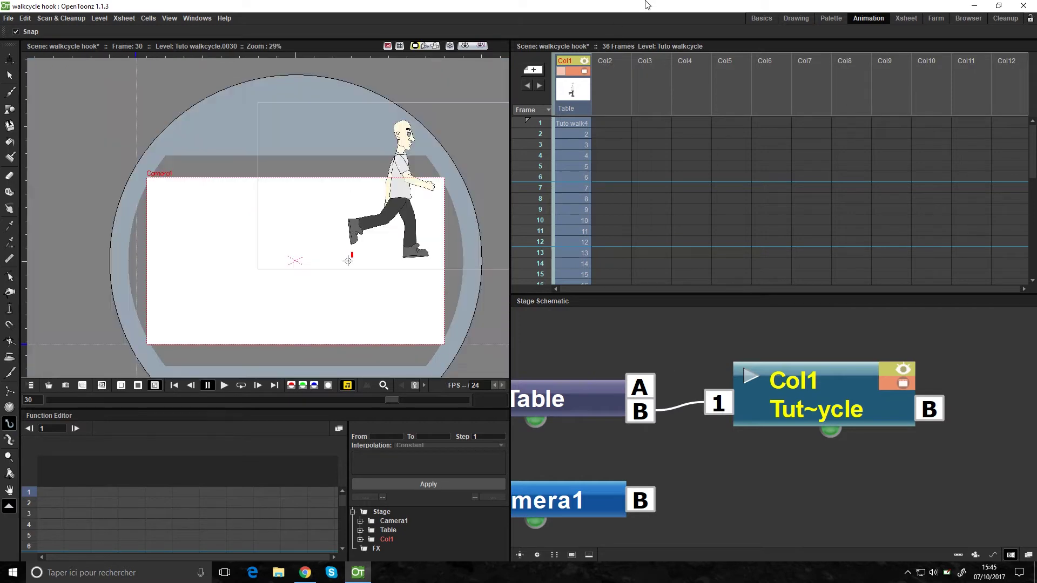
Step: Move the character in frame 1 to the camera frame's lower-left corner with the Animate tool, at E/W -774.45 px and N/S -515.32 px
click(761, 18)
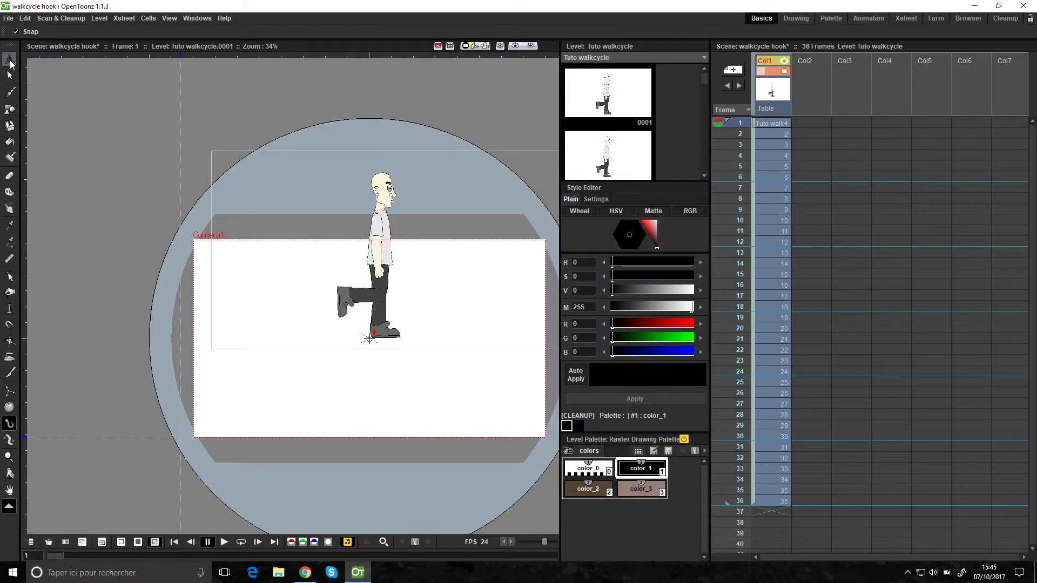
click(9, 60)
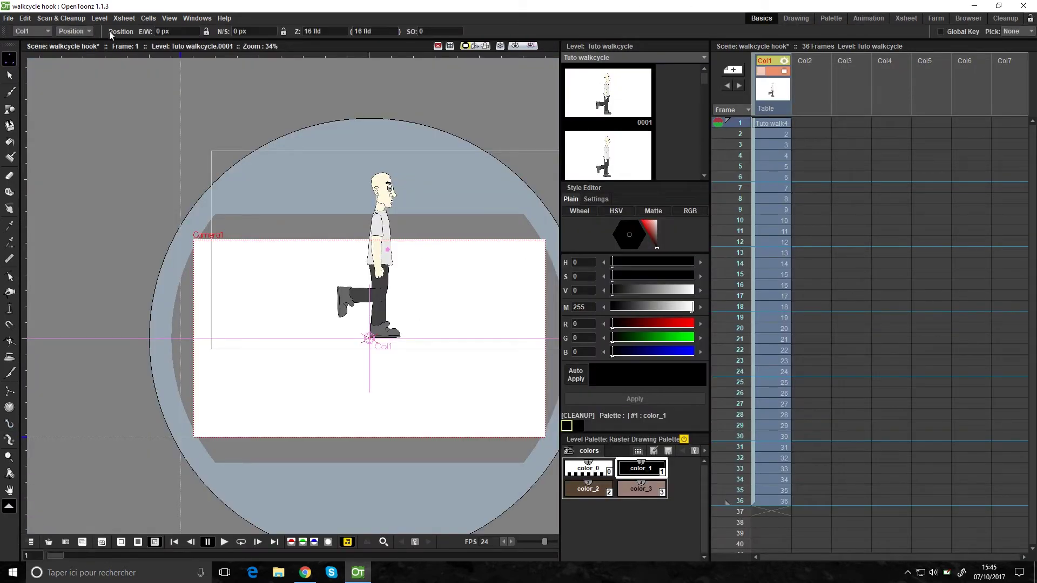
drag(383, 291, 242, 391)
scroll(279, 303, up, 2)
drag(280, 303, 196, 284)
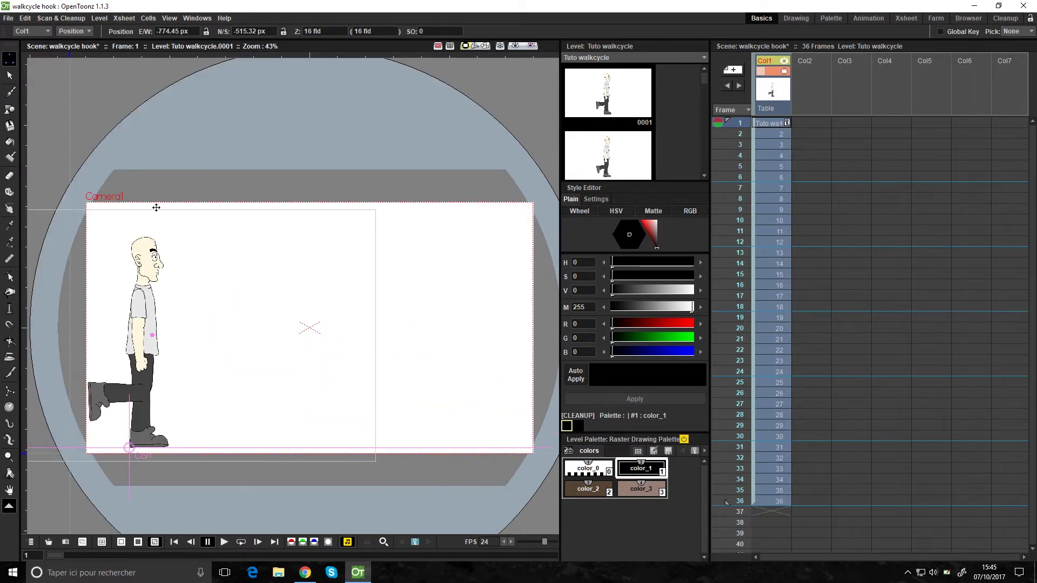
Step: Play the walk and check how the feet stay on the ground as the character moves forward
click(224, 541)
scroll(224, 424, up, 3)
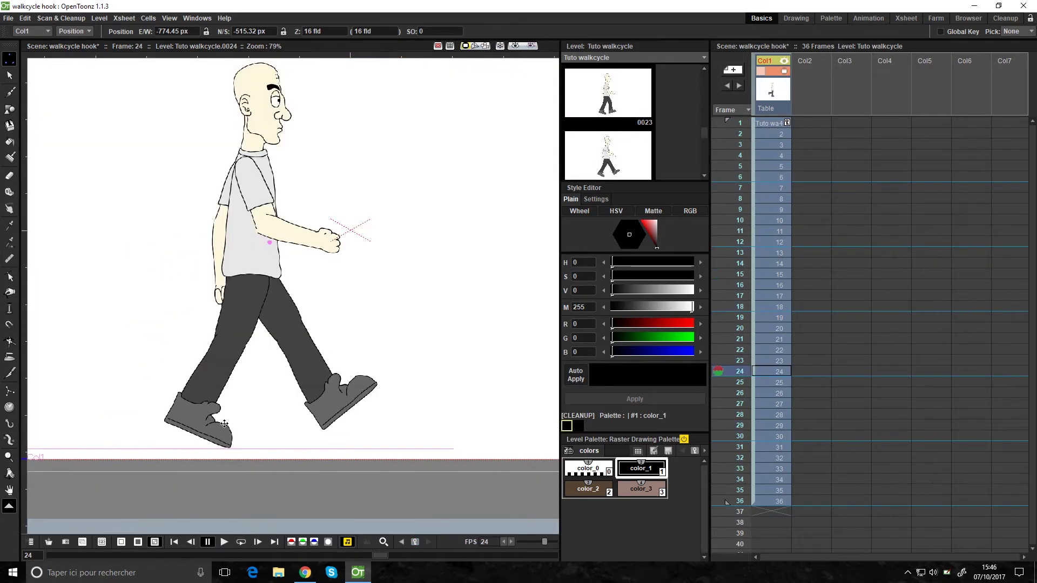
scroll(225, 424, down, 5)
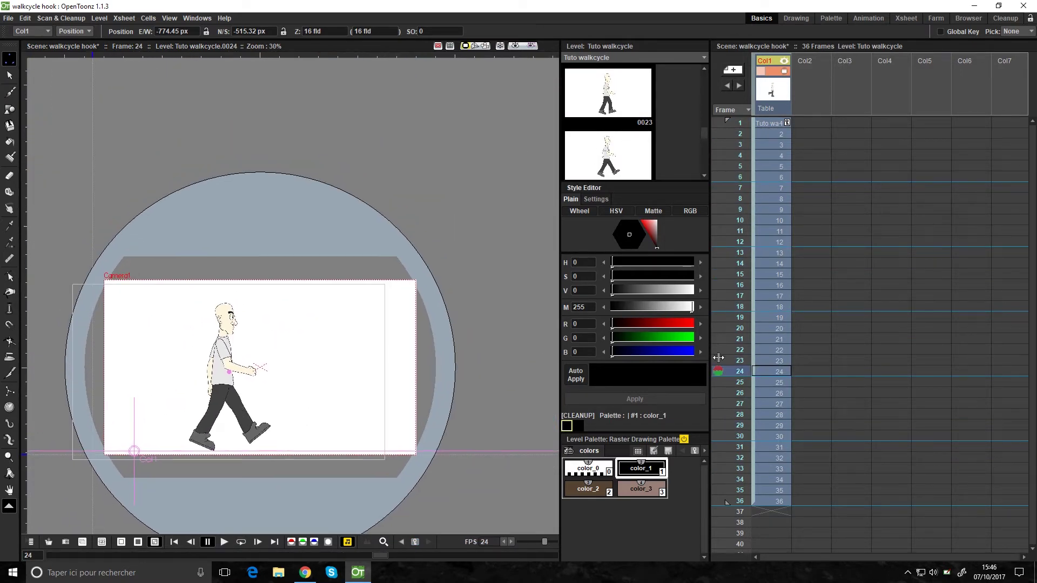
Step: Copy Col1's 36 walk cycle frames and paste them twice, starting at frames 37 and 73
drag(770, 122, 773, 500)
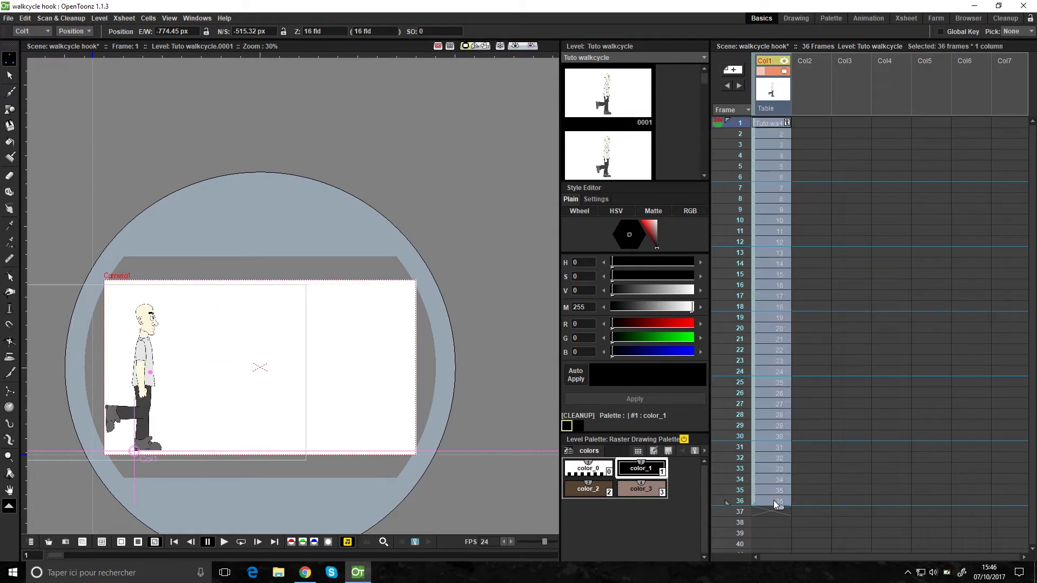
click(768, 514)
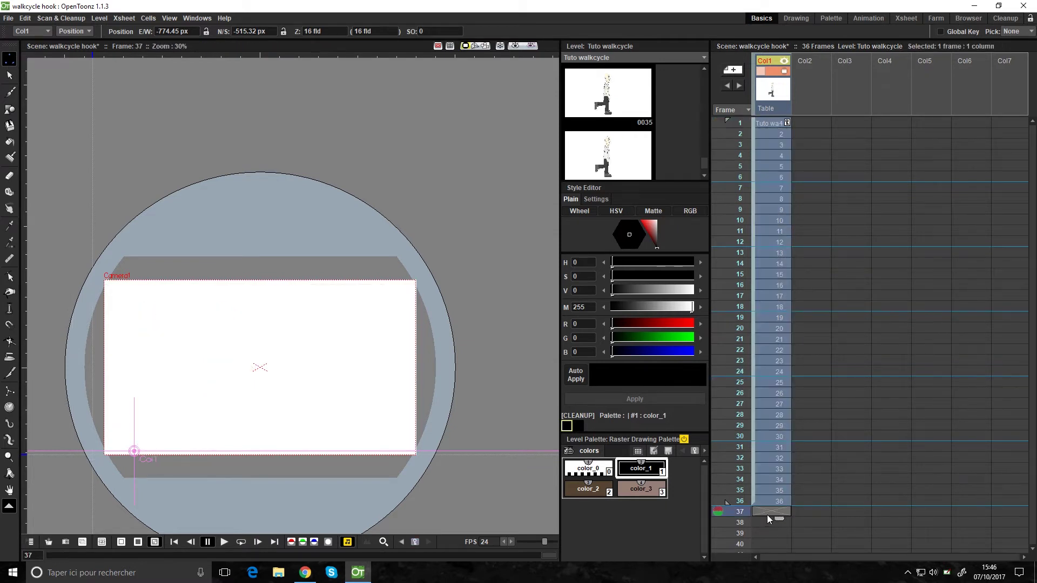
scroll(762, 476, down, 4)
key(ctrl+v)
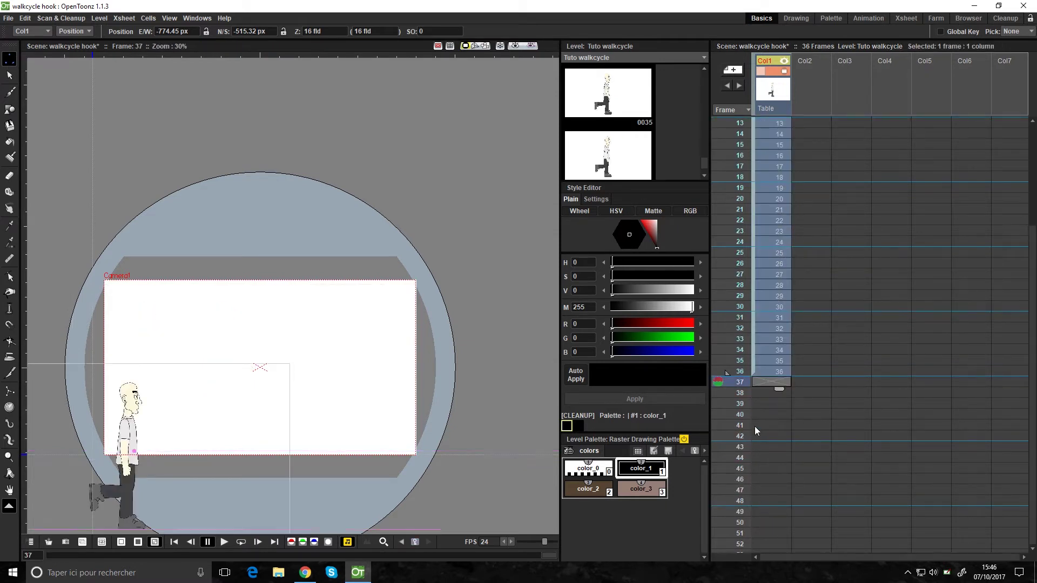
key(p)
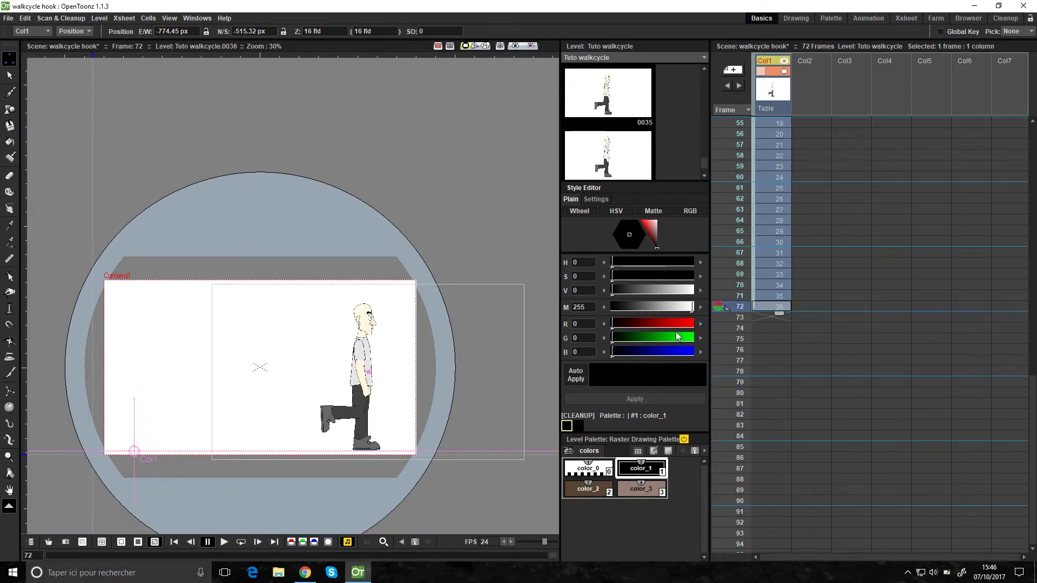
click(774, 318)
key(ctrl+v)
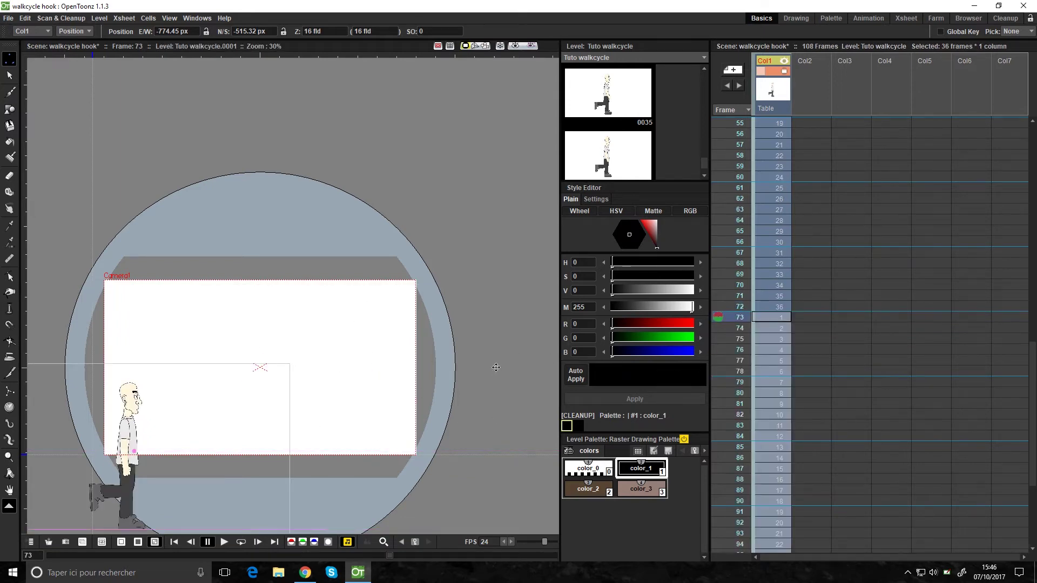
Step: Go to frame 108, play the extended walk in a loop and examine the character's travel across the camera frame
scroll(771, 433, down, 8)
click(769, 437)
scroll(340, 351, up, 3)
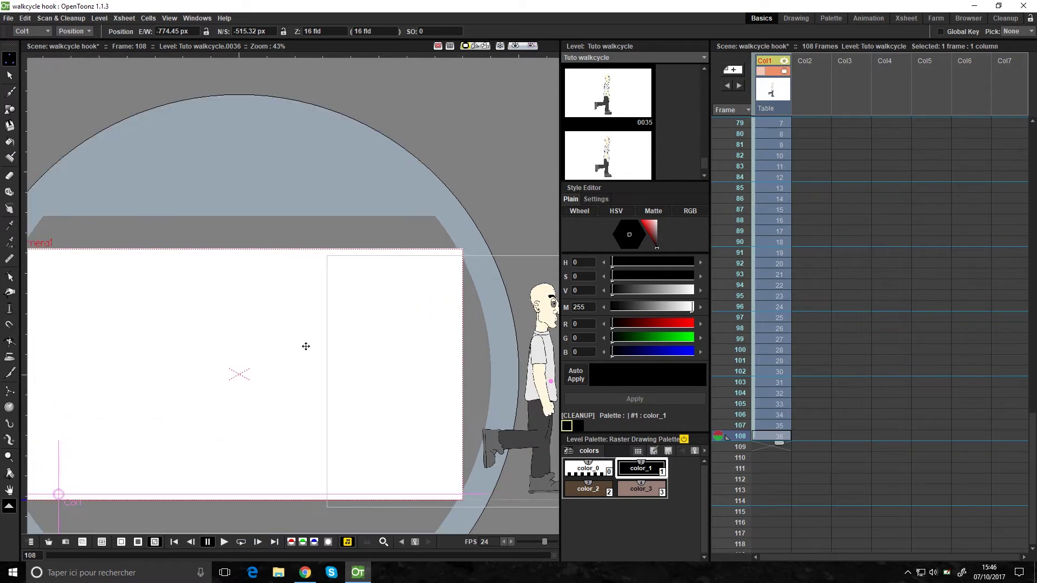
click(241, 543)
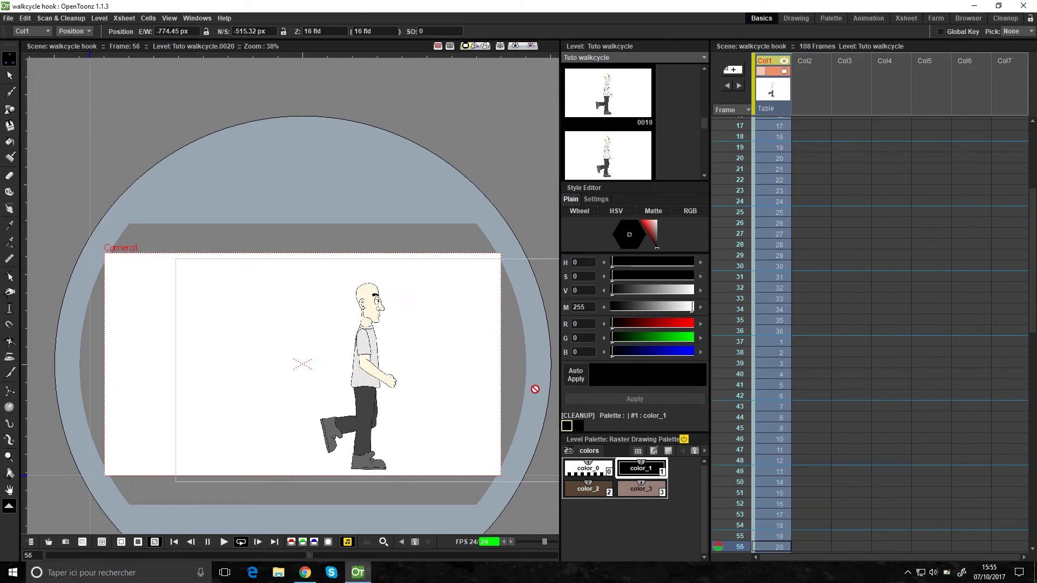
scroll(356, 402, down, 2)
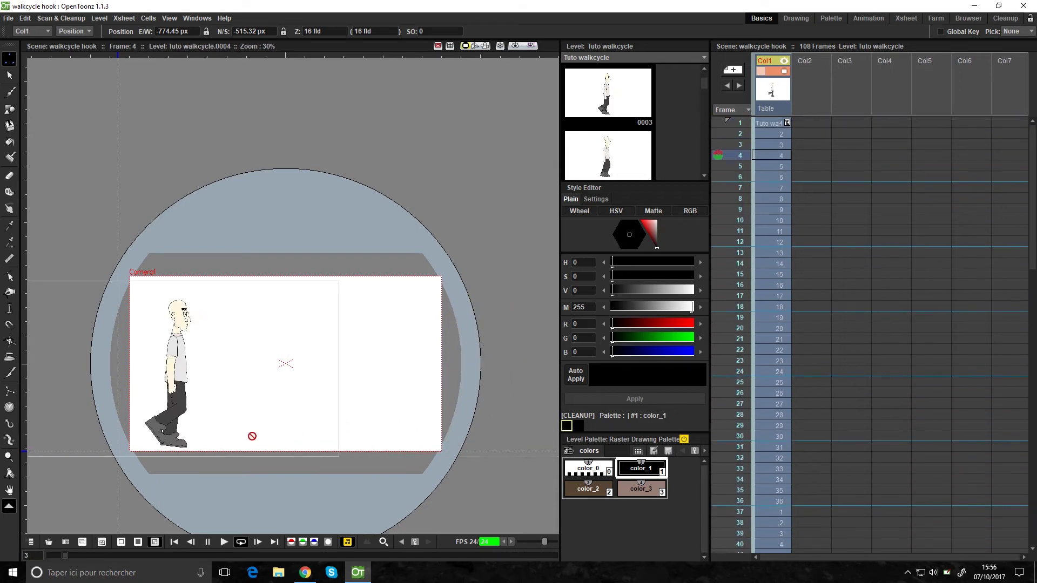
scroll(199, 436, up, 1)
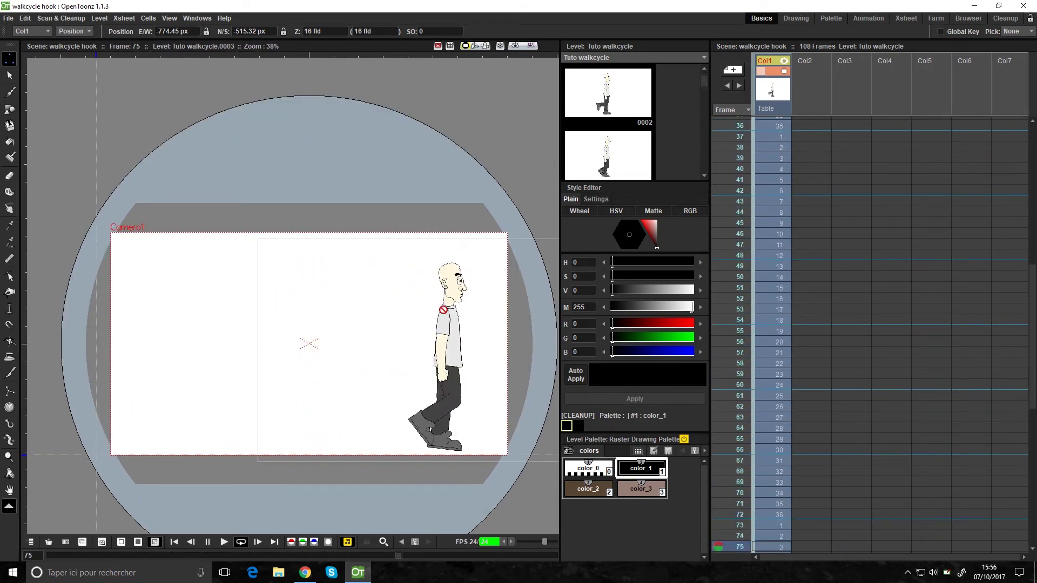
scroll(445, 320, up, 2)
scroll(445, 323, down, 2)
drag(408, 353, 448, 358)
scroll(455, 376, up, 2)
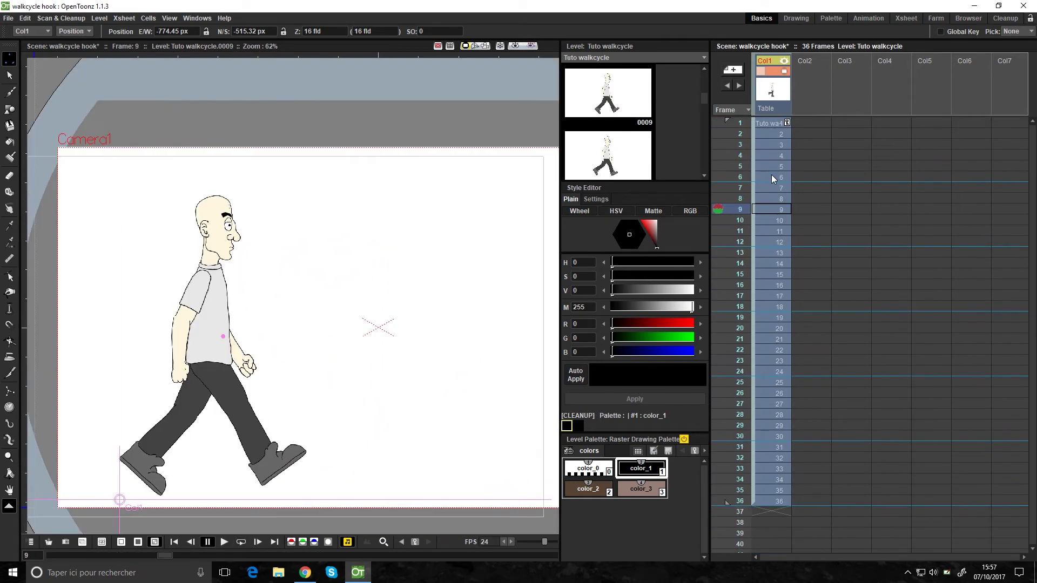
Step: Examine the hook's position relative to the heels around frames 11 to 13 with the Hook tool
click(11, 425)
scroll(122, 492, up, 4)
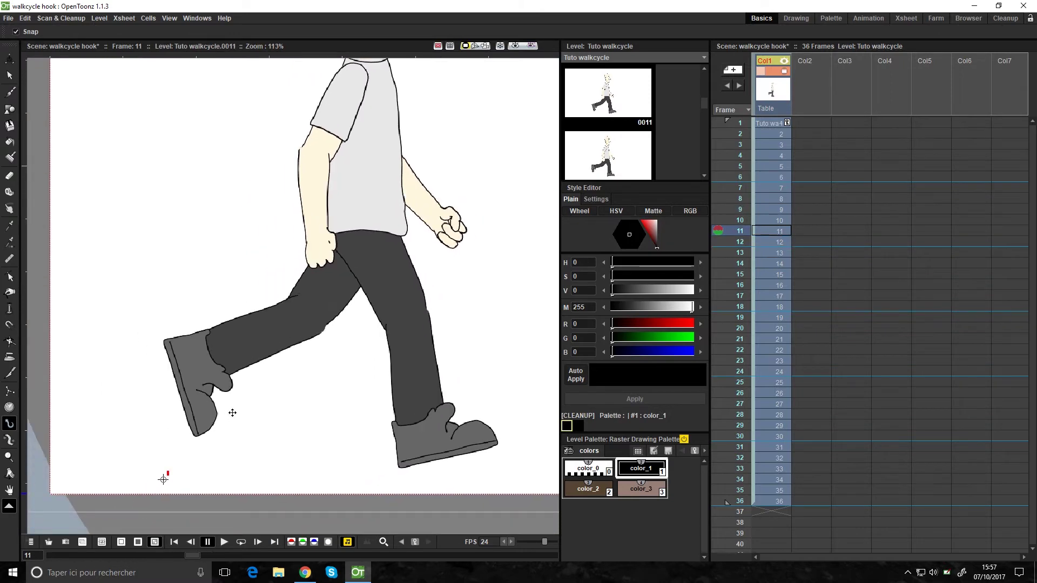
scroll(156, 497, up, 2)
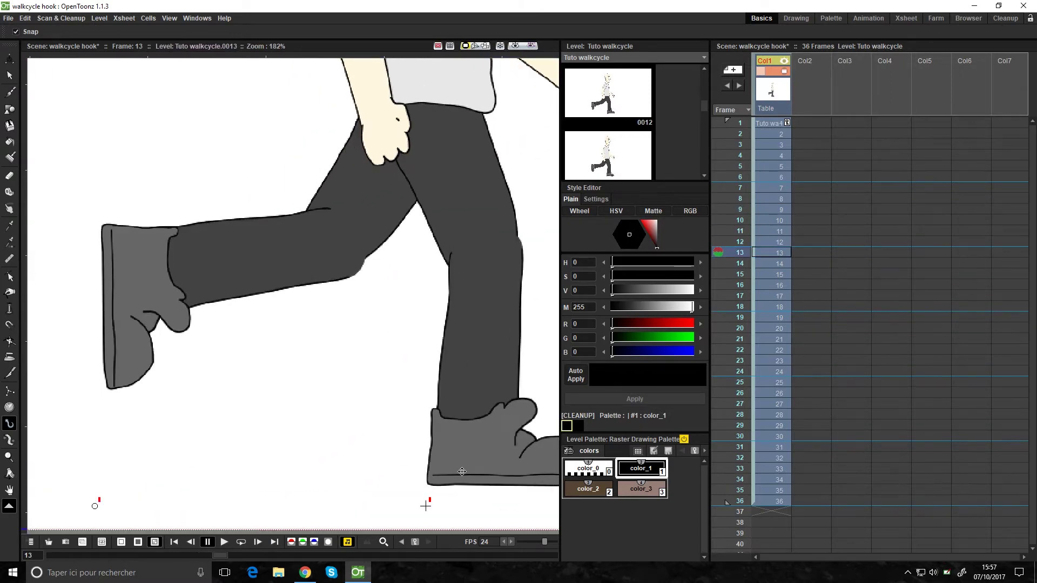
key(Up)
key(Down)
drag(237, 393, 215, 327)
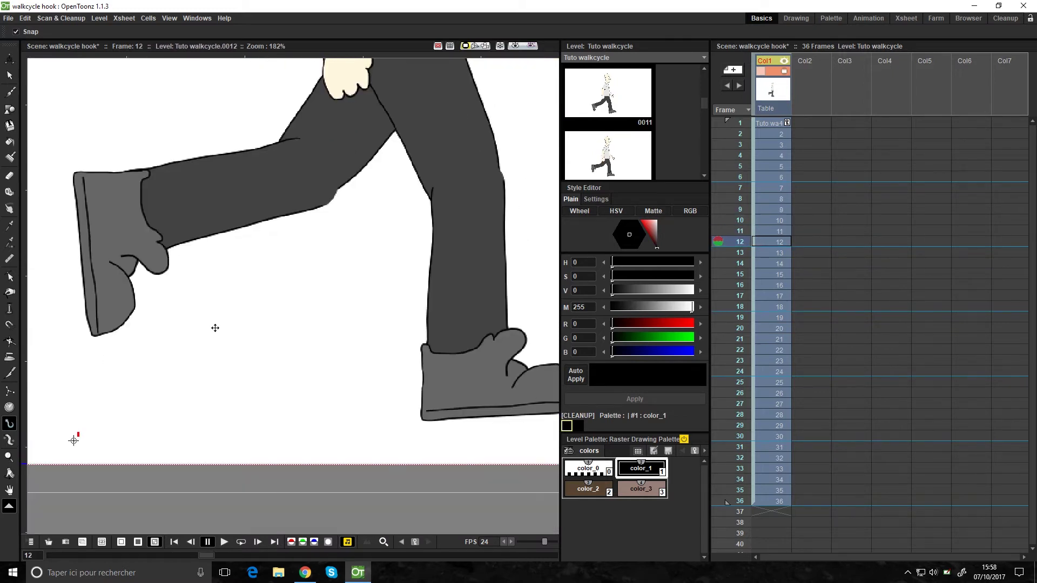
key(Up)
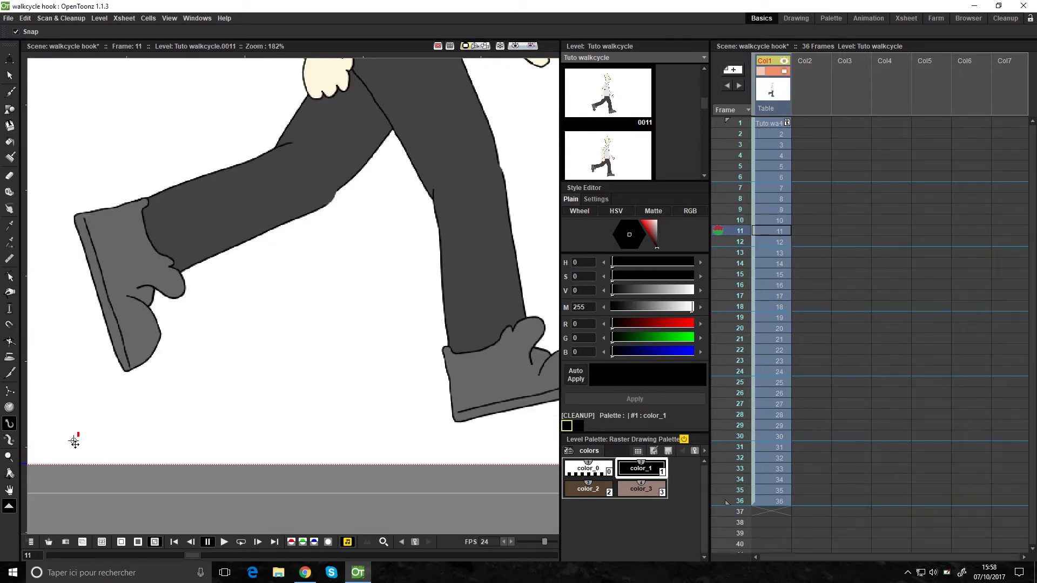
key(Down)
key(Down)
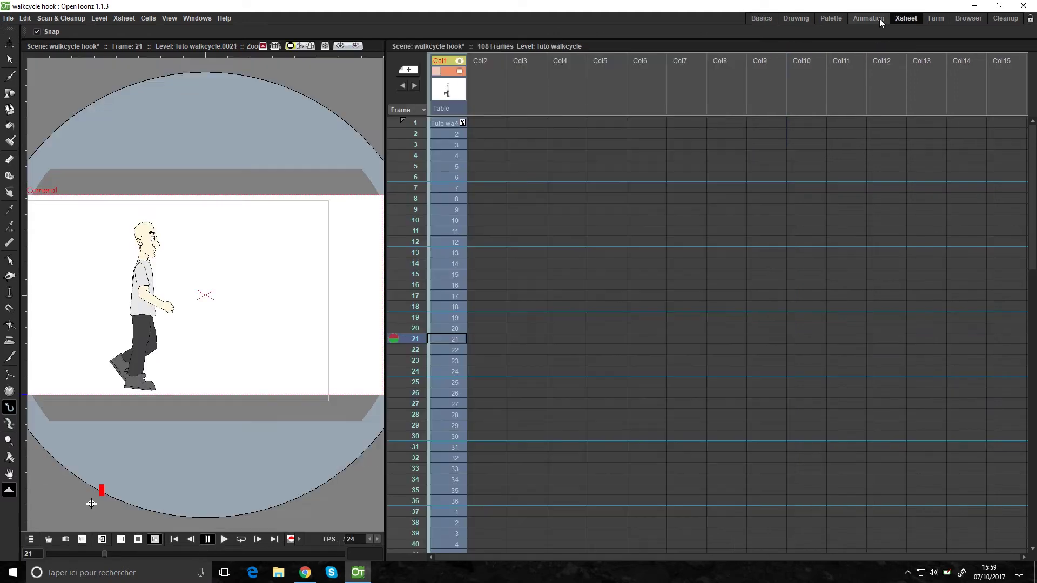
Step: Reposition the character in frame 1 to E/W -306.04 px and N/S -18.15 px, and play the animation in a loop
click(875, 18)
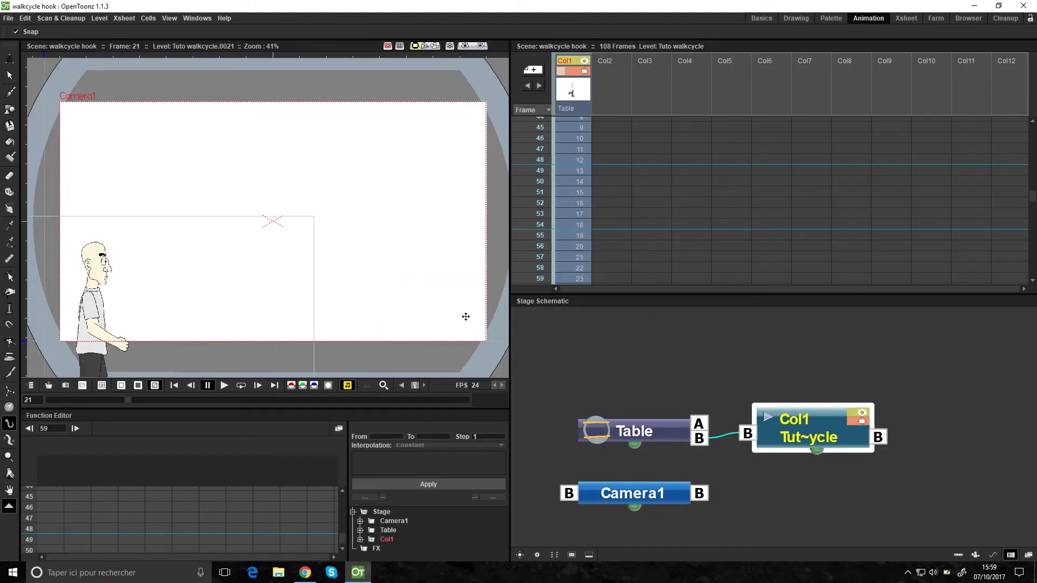
scroll(192, 280, down, 2)
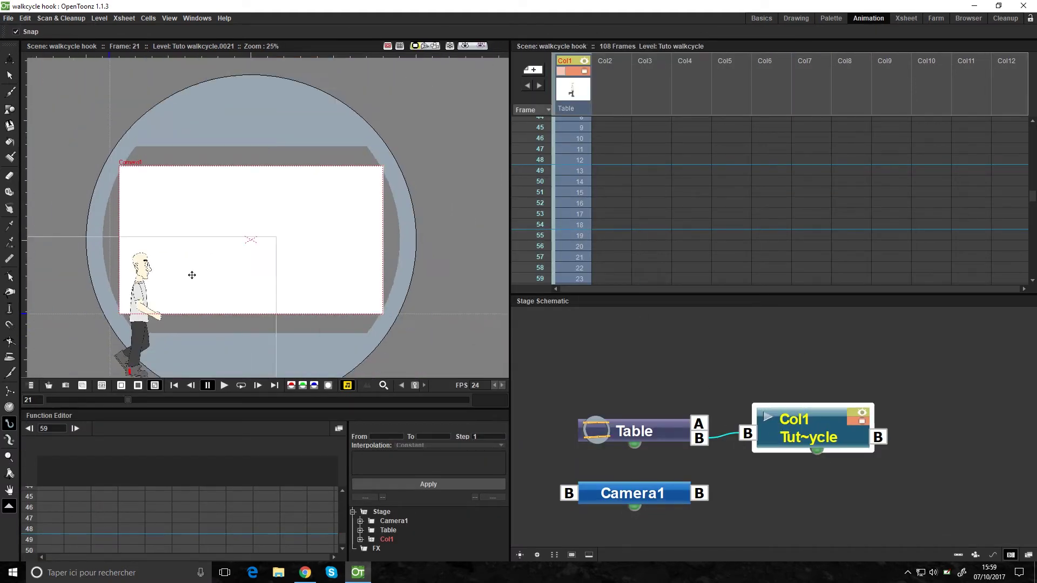
click(9, 59)
drag(147, 300, 235, 248)
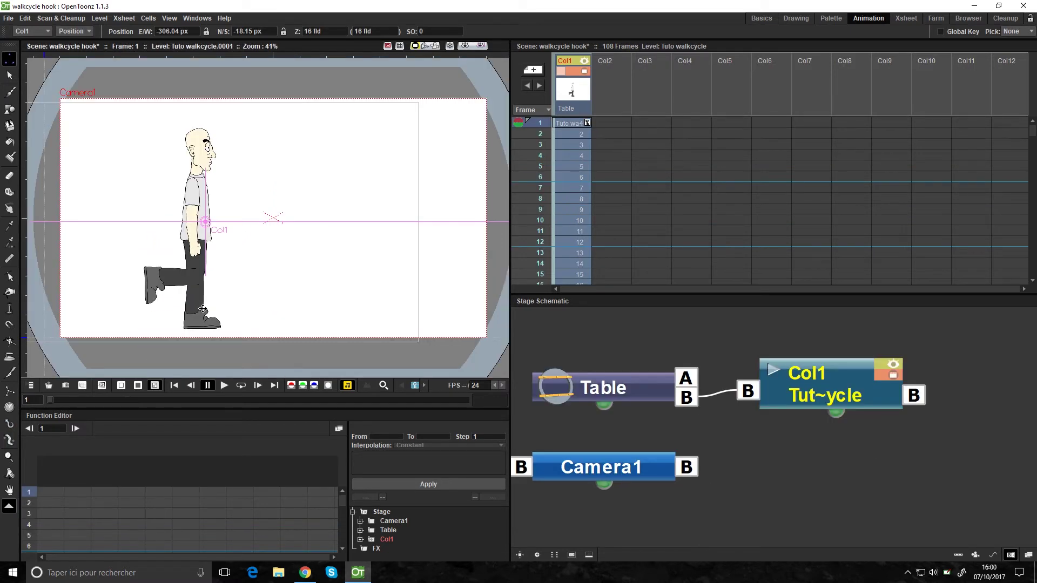
click(243, 387)
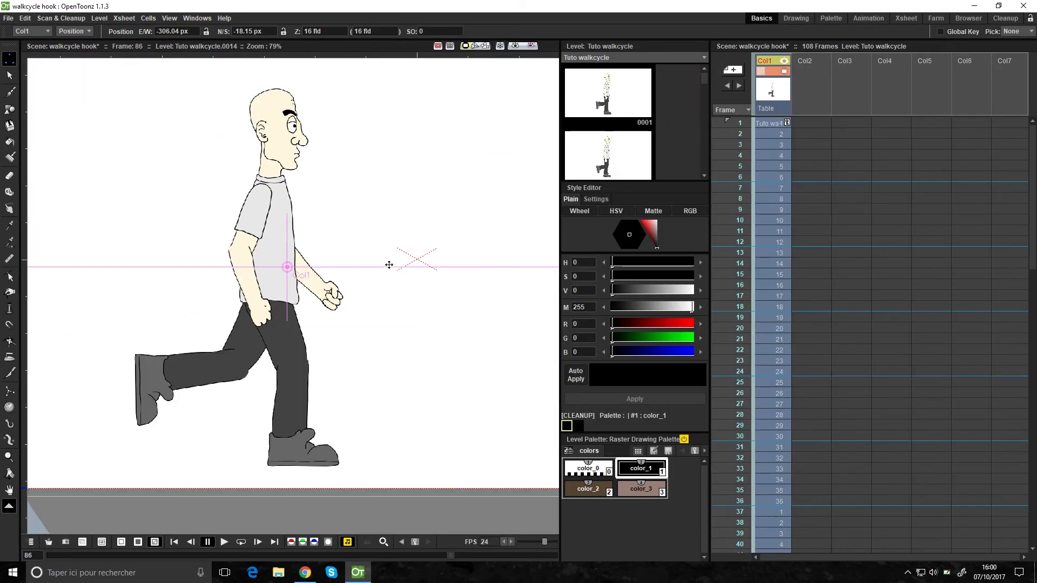
Step: Examine the hook positions relative to the heels from frame 7 to 13 and around frame 29 with the Hook tool
click(9, 424)
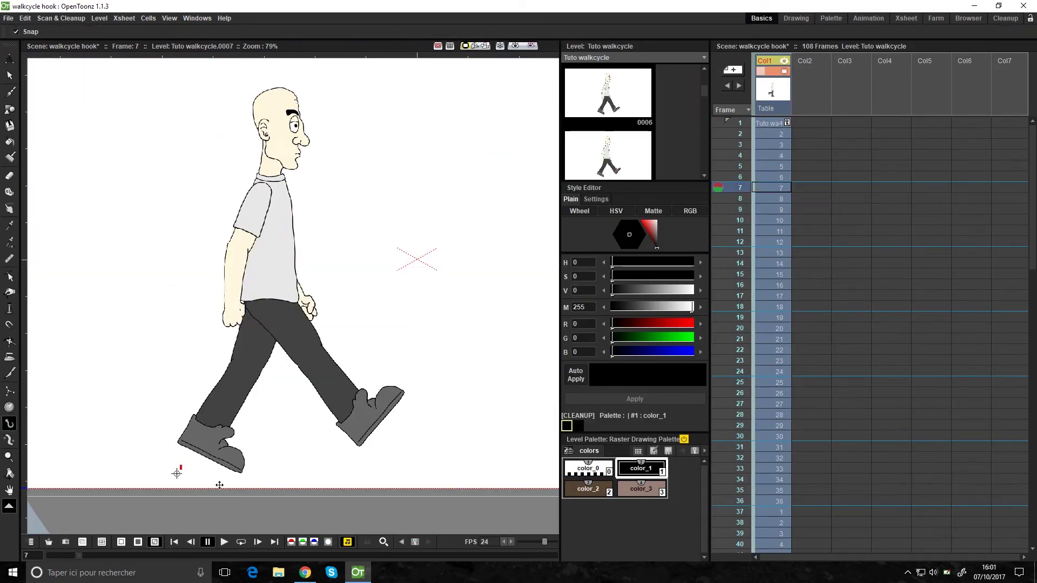
key(Down)
key(Down)
key(Down)
scroll(186, 487, up, 6)
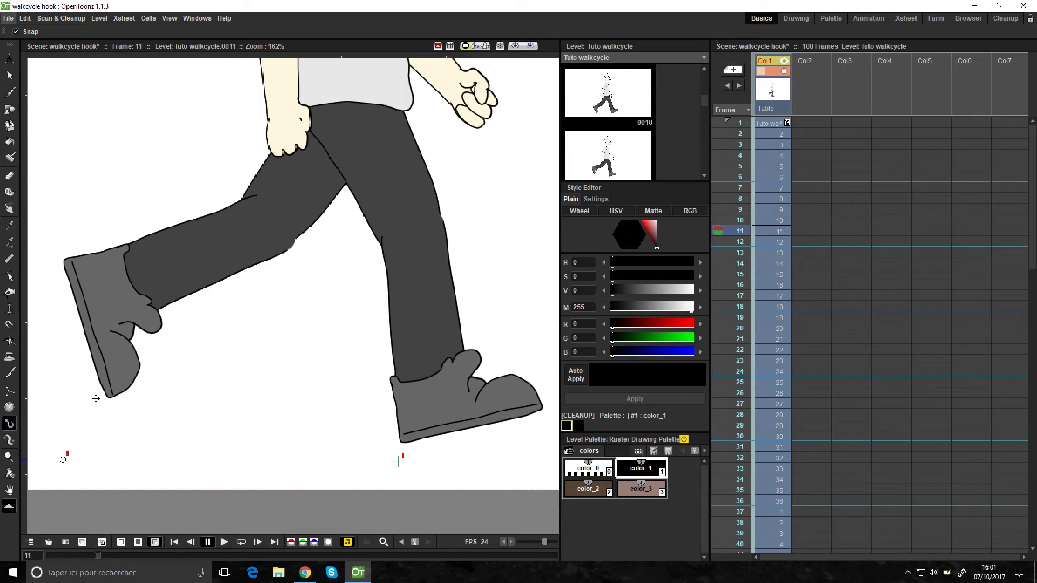
key(Down)
key(Down)
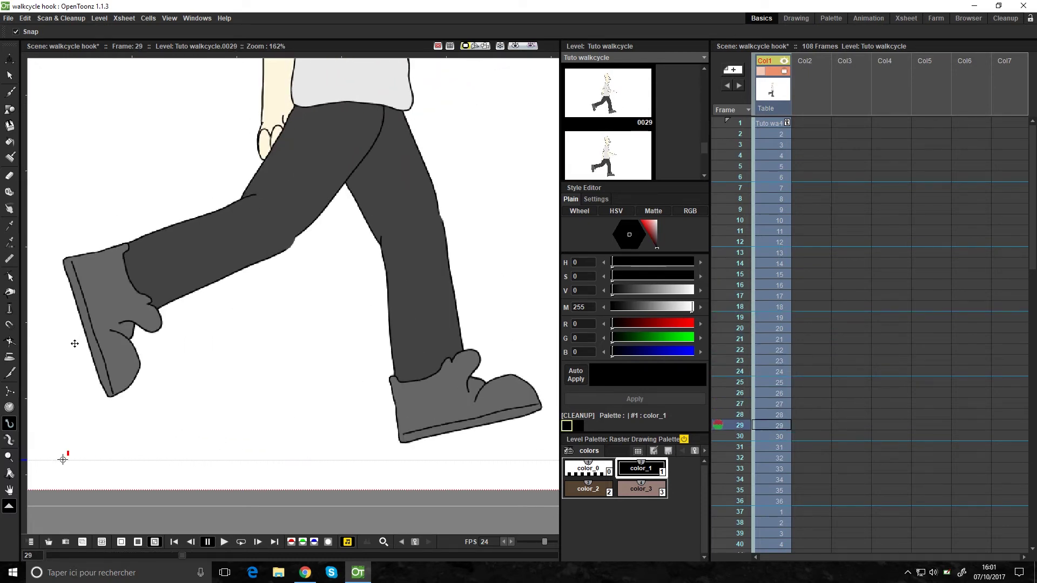
key(Up)
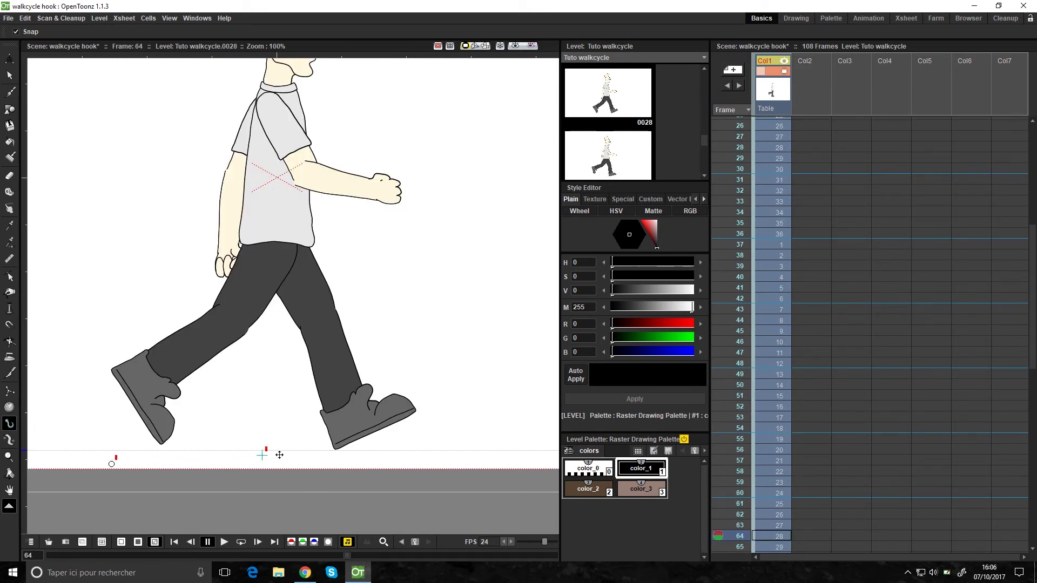
Step: Switch to the Animation workspace and select the link between Table and Col1 in the Stage Schematic
click(874, 21)
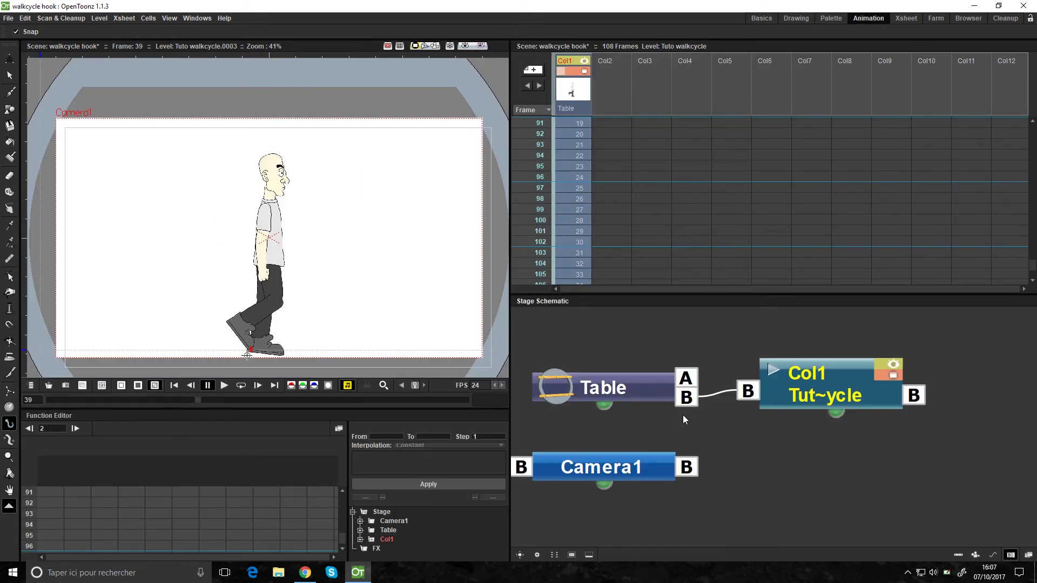
click(728, 386)
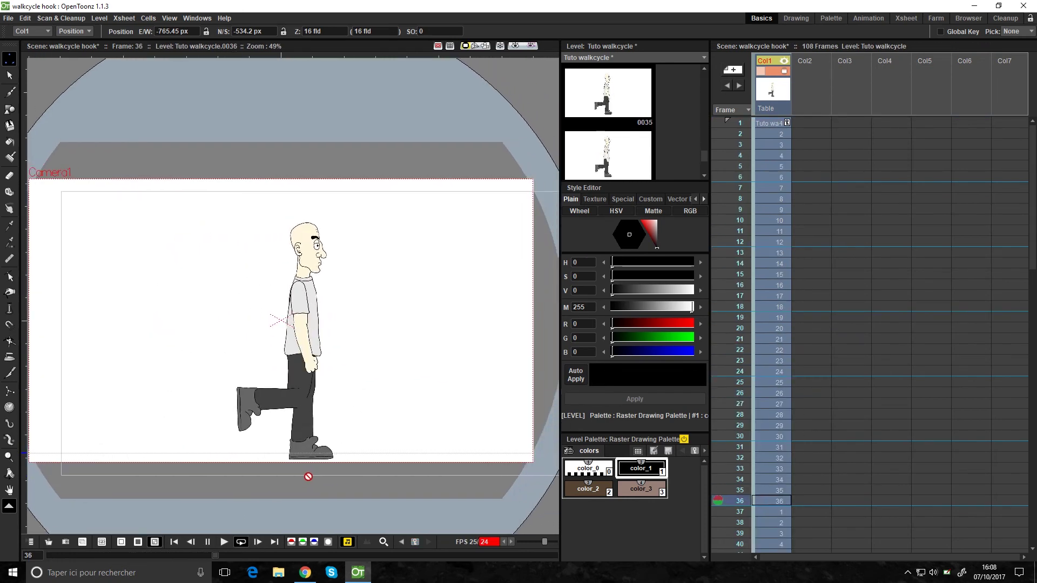
Step: Duplicate the walk cycle column Col1 into the empty column Col2
scroll(346, 480, down, 1)
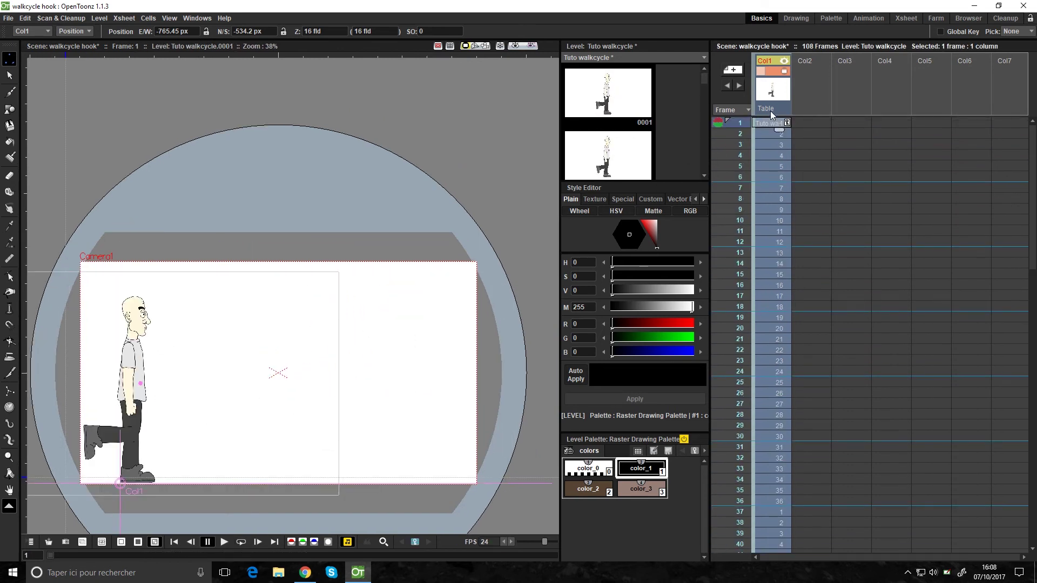
click(771, 111)
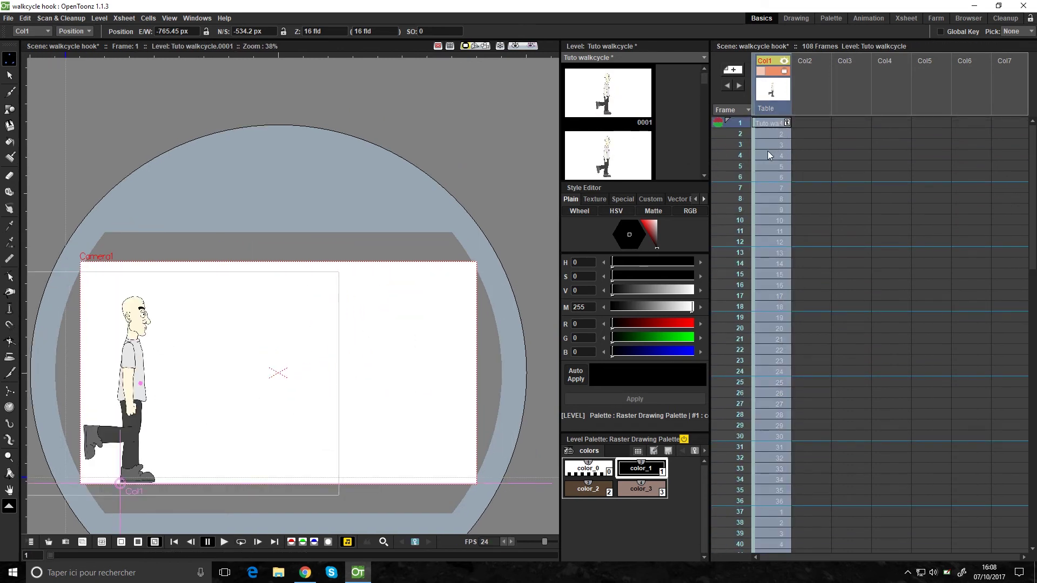
click(805, 125)
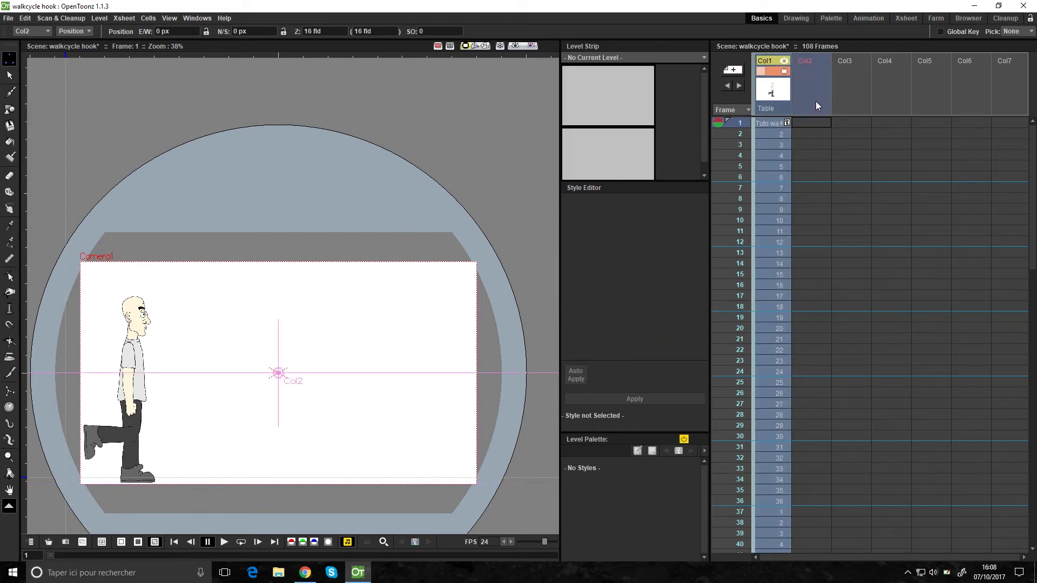
key(ctrl+v)
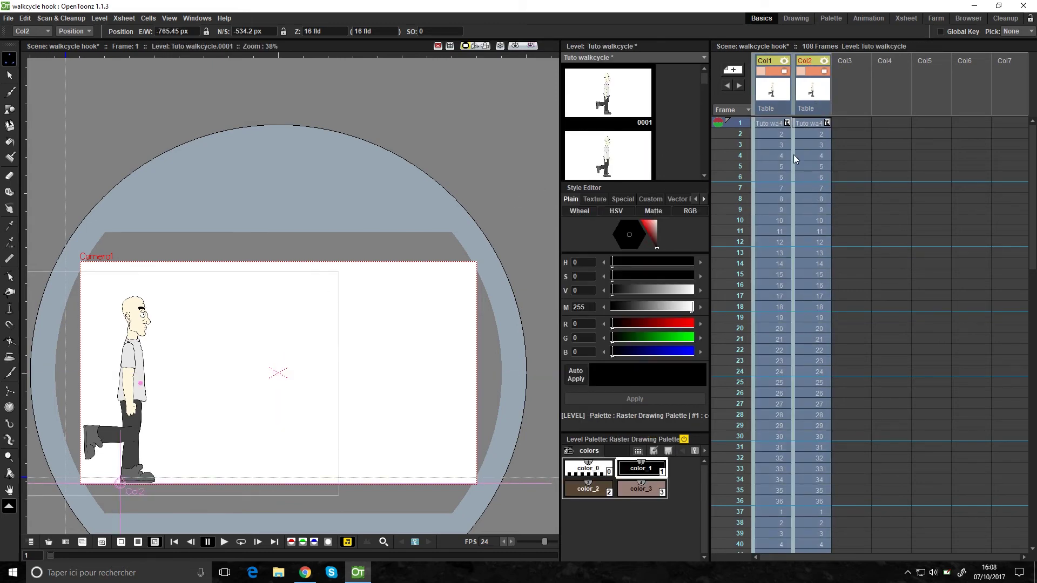
Step: Move the Col2 character in frame 1 to E/W -264 px and N/S -542.04 px
click(810, 124)
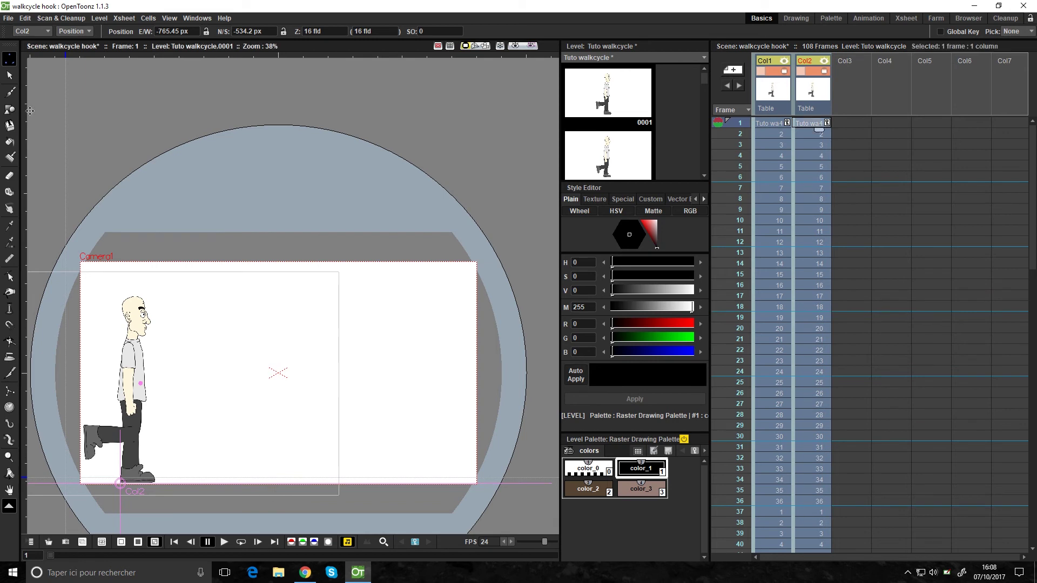
click(74, 33)
drag(170, 375, 238, 368)
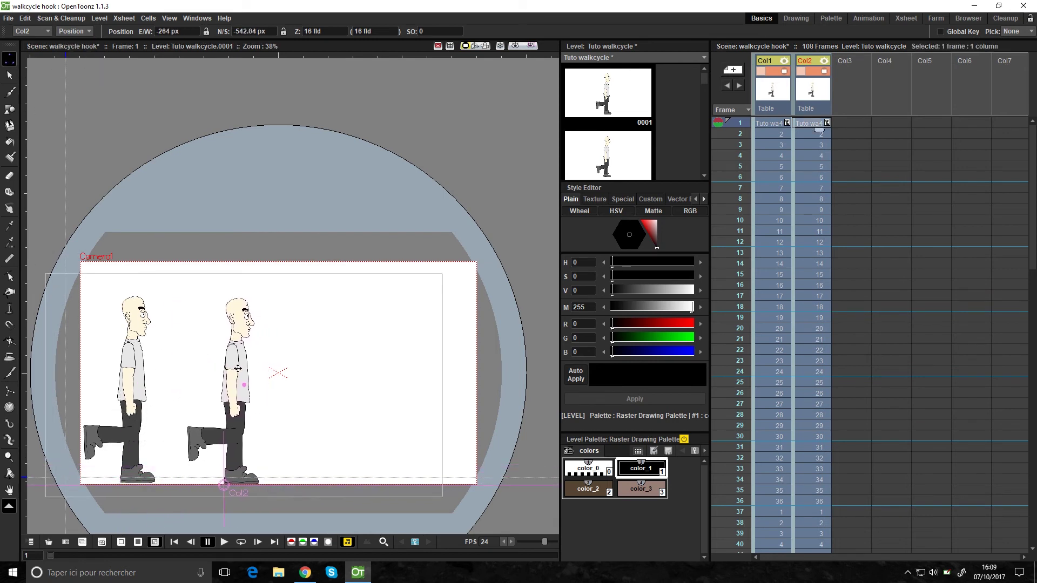
Step: Paste the walk cycle into Col3 and Col4, space the copies along the ground with Col3 at E/W 250.5 px, and play the animation
click(853, 108)
key(ctrl+v)
click(893, 106)
key(ctrl+v)
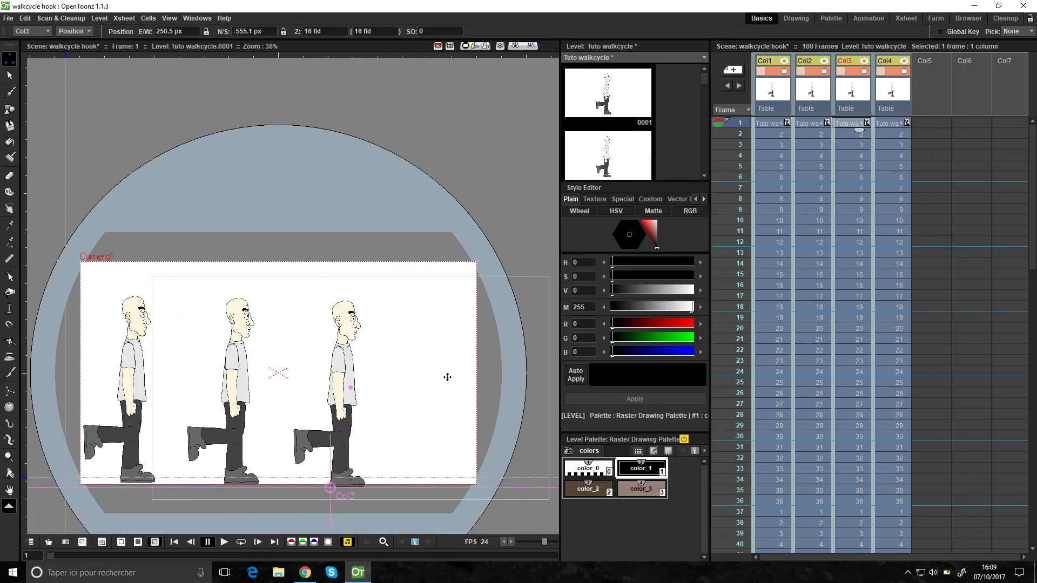
click(223, 542)
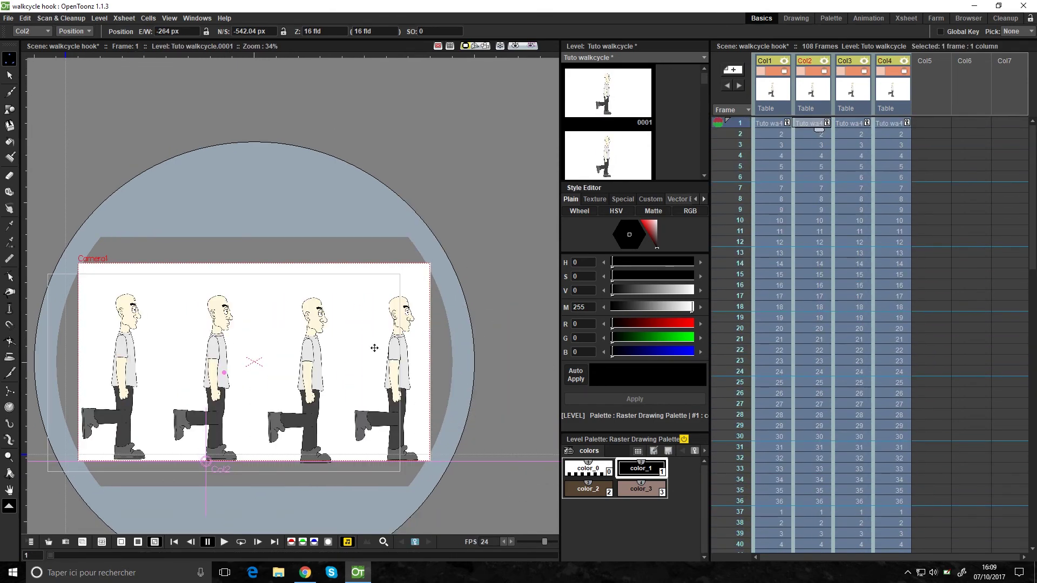
Step: Scale down the Col2 character in frame 1, the Col4 character to 68.61% and the Col3 character to 83.01%
drag(280, 383, 341, 363)
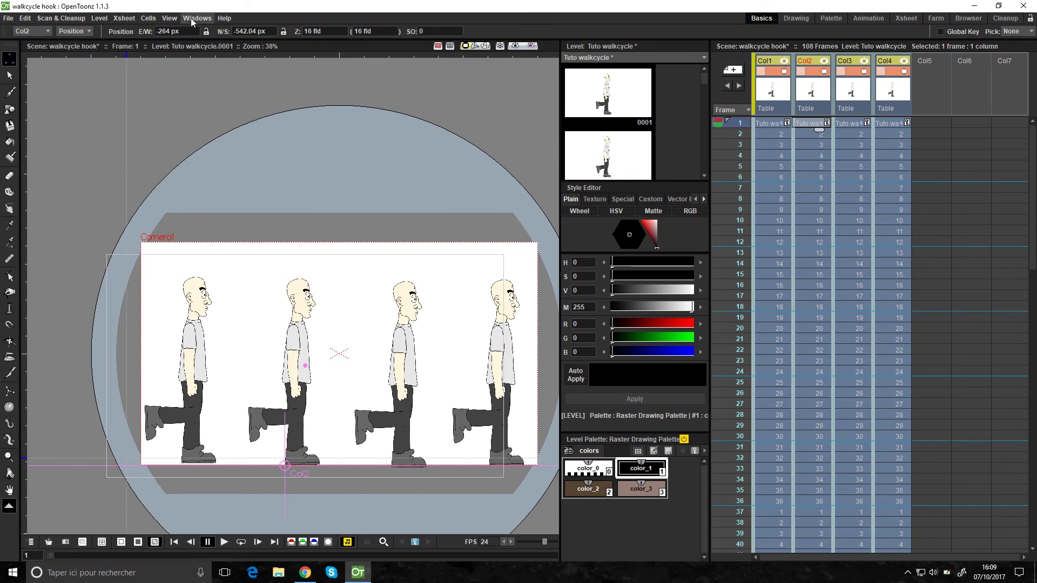
click(74, 31)
click(70, 58)
drag(340, 271, 341, 298)
drag(487, 275, 486, 335)
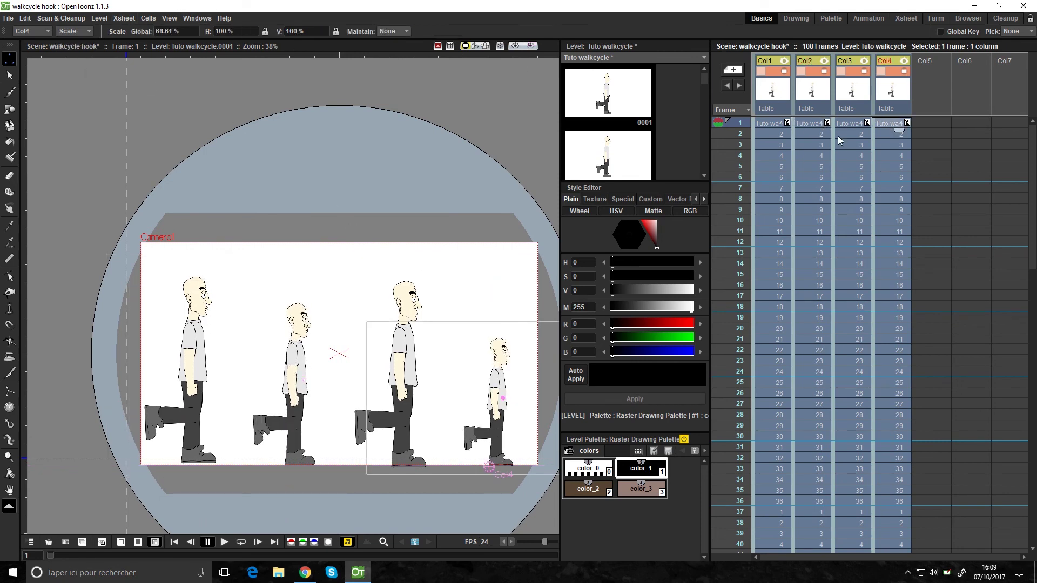
click(848, 123)
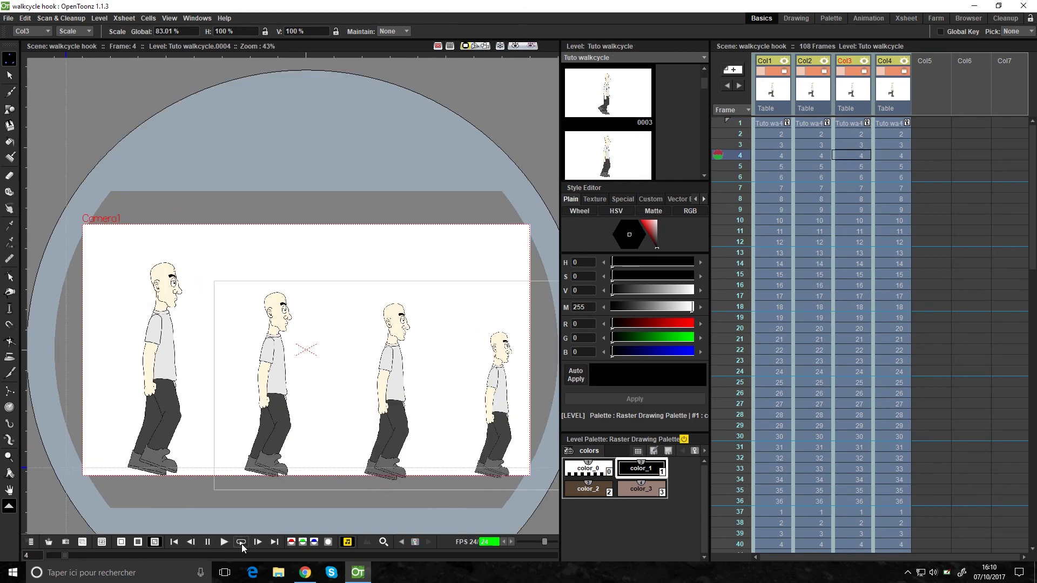